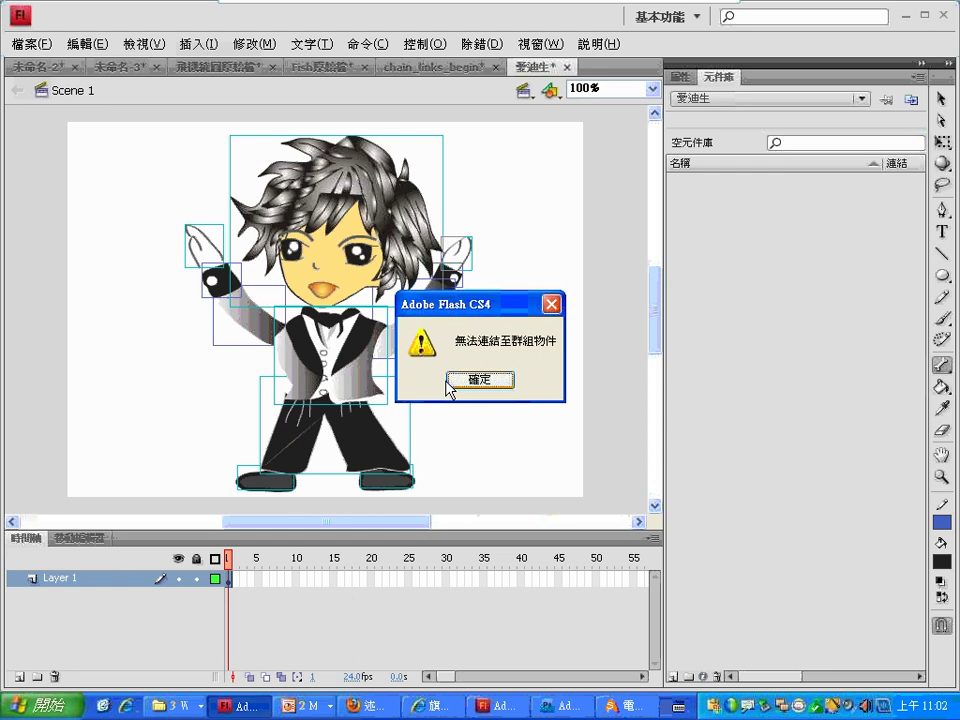
Dismiss the grouped-object warning and convert the character's head group into a movie clip symbol with the default name.
left_click(452, 386)
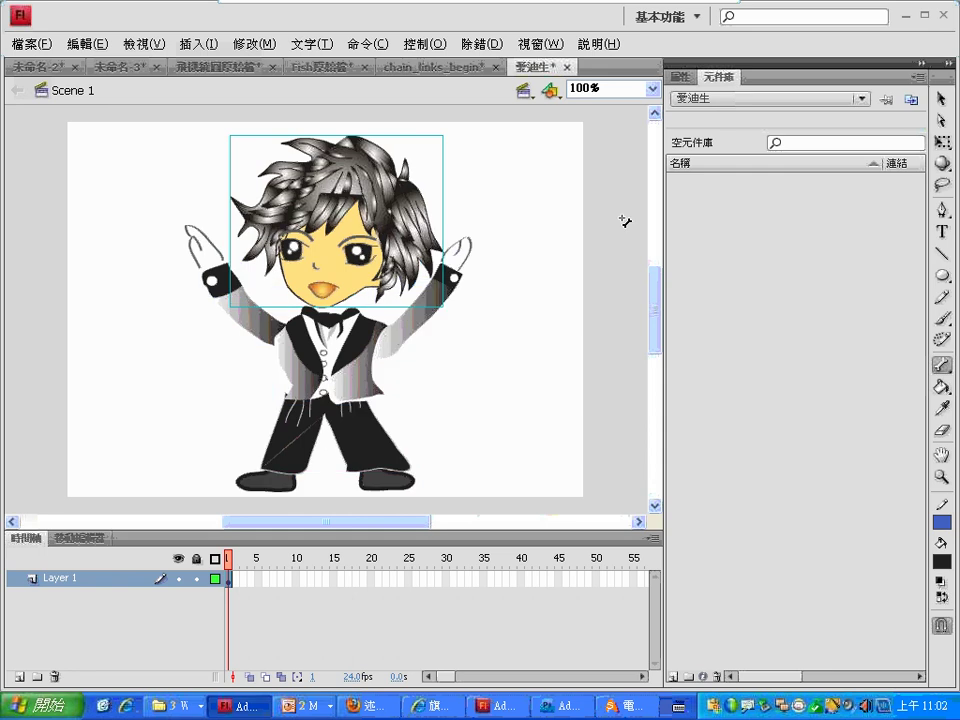
key("v")
left_click(516, 238)
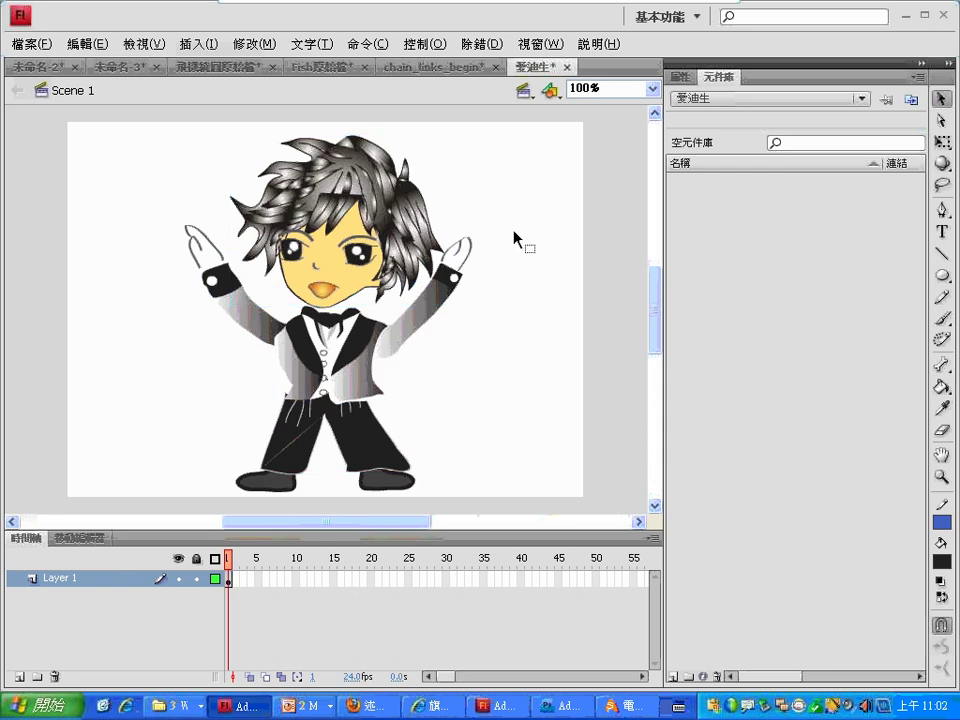
left_click(333, 251)
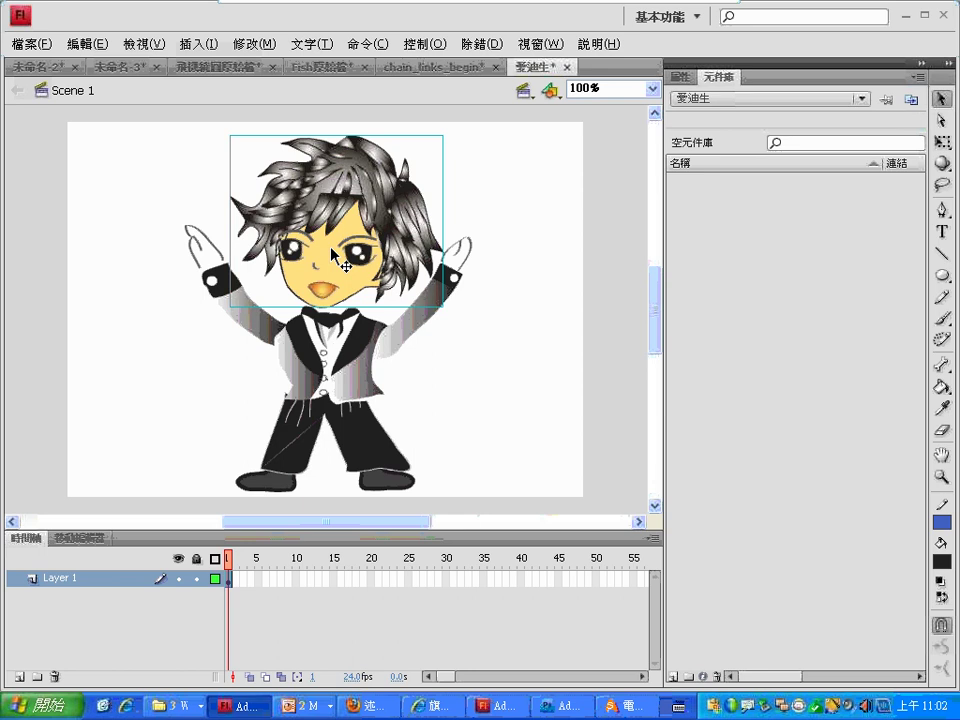
key("F8")
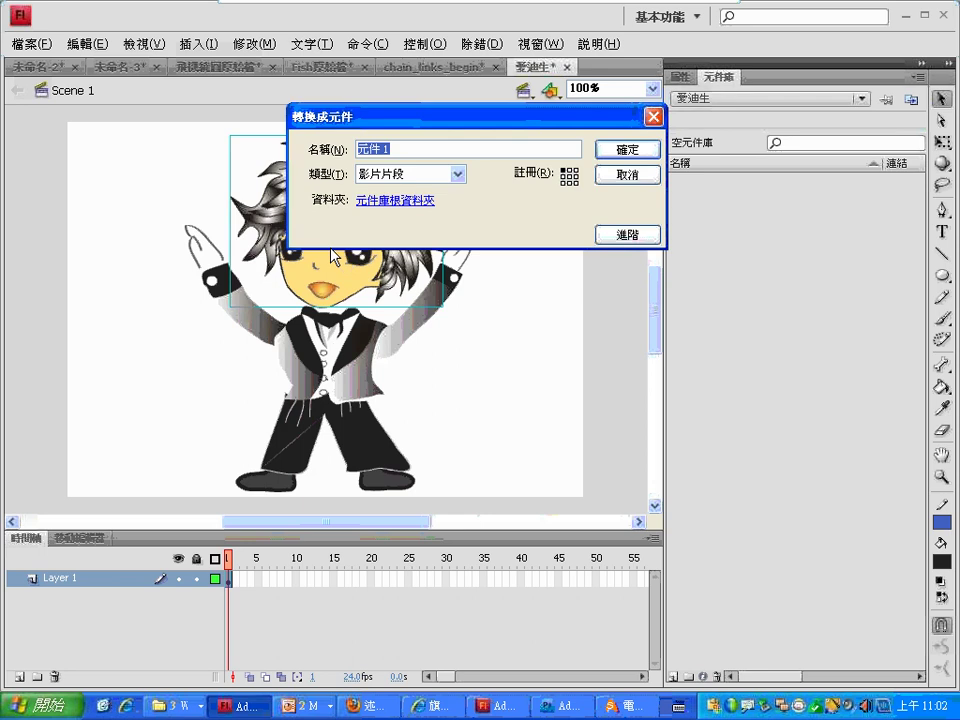
key("Return")
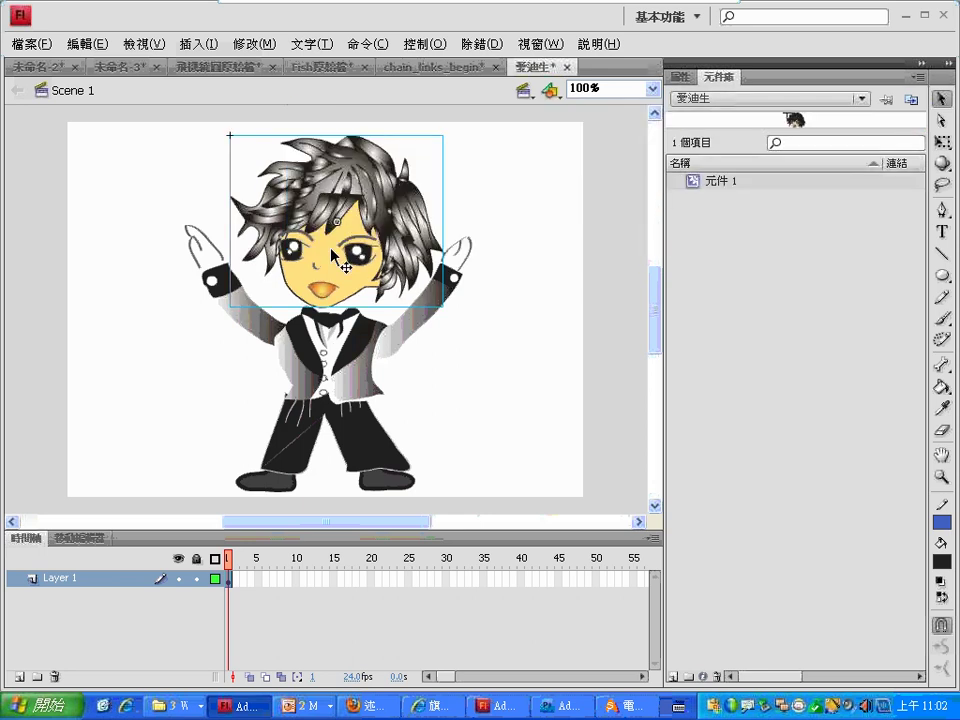
Convert the hand, cuff and sleeve of the arm on the character image's left side into separate movie clip symbols.
left_click(207, 258)
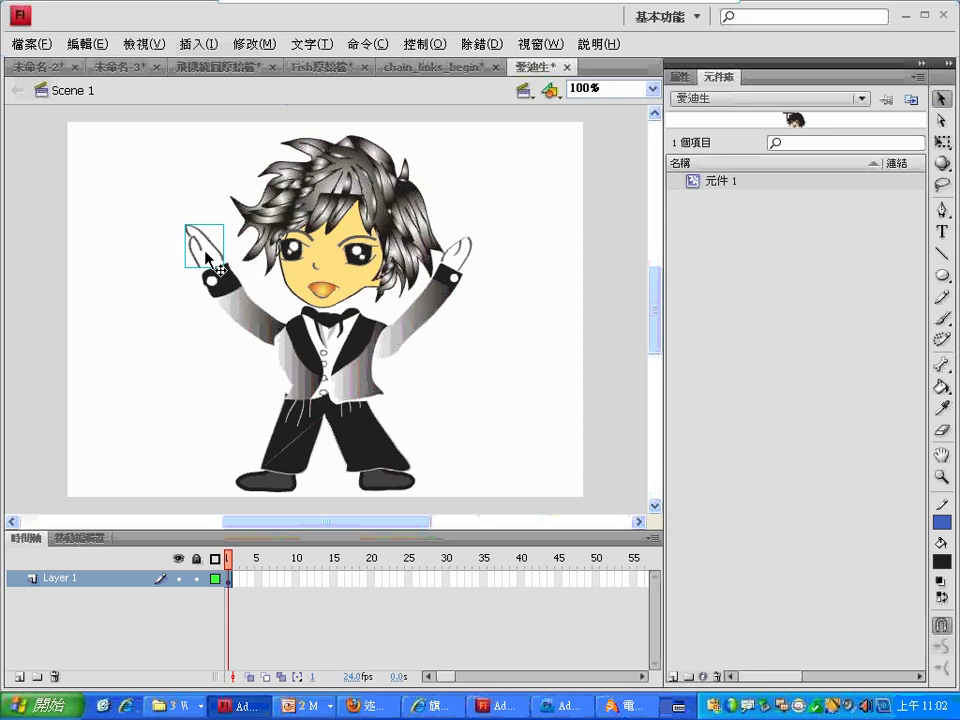
key("F8")
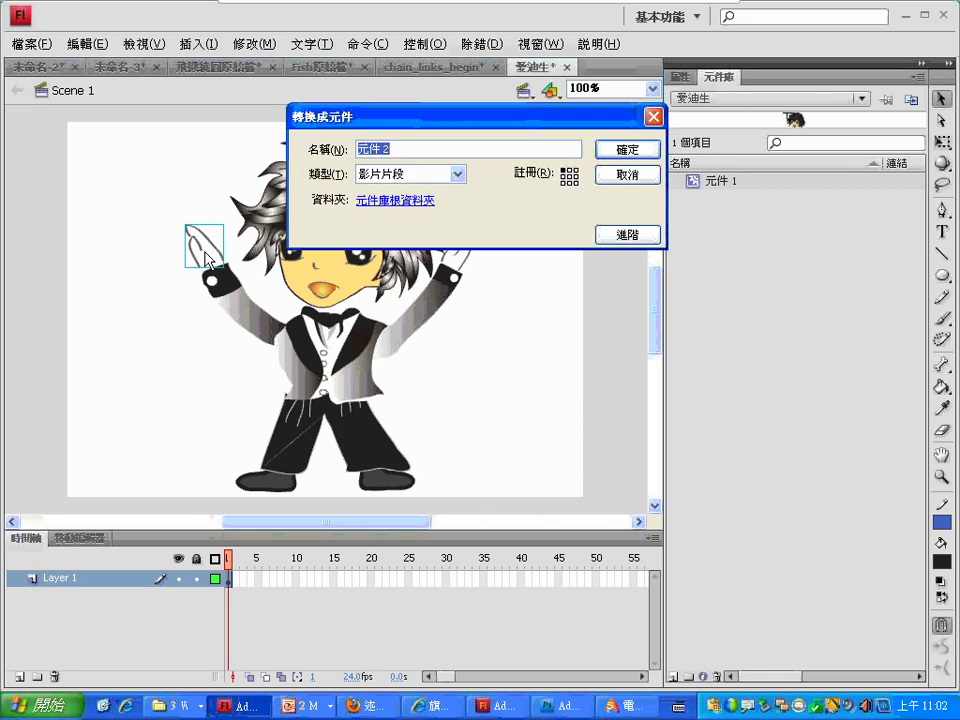
key("Return")
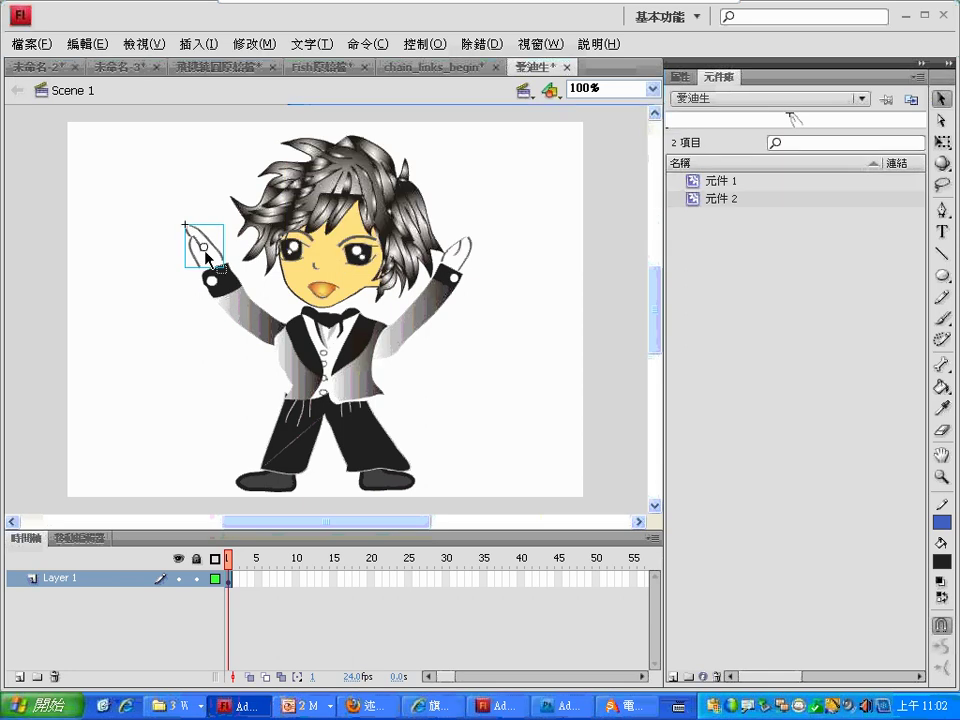
left_click(234, 290)
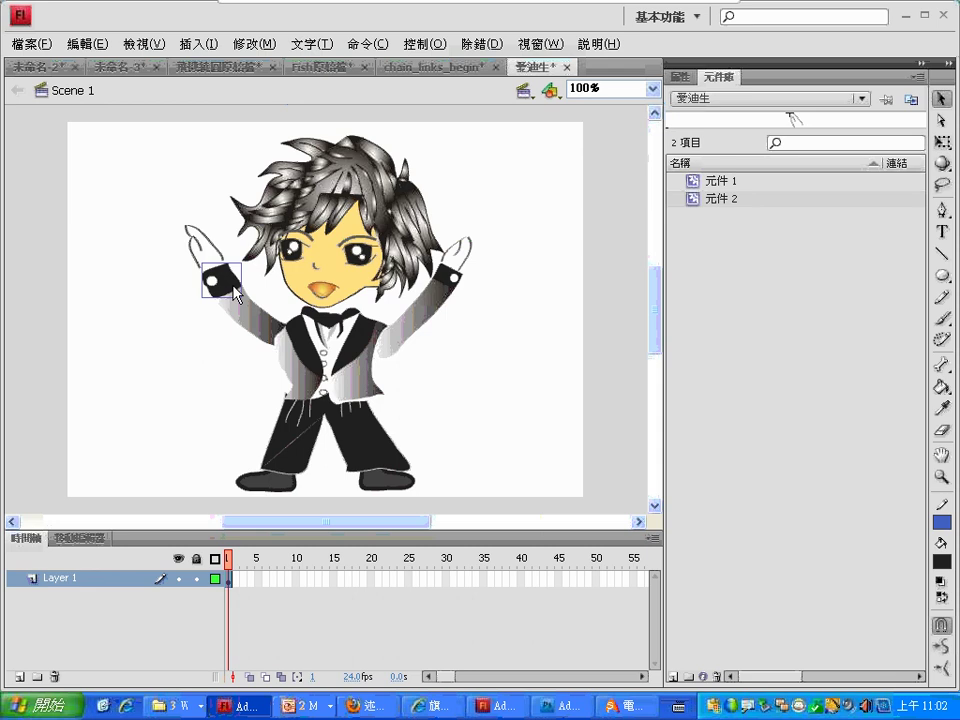
key("F8")
left_click(618, 147)
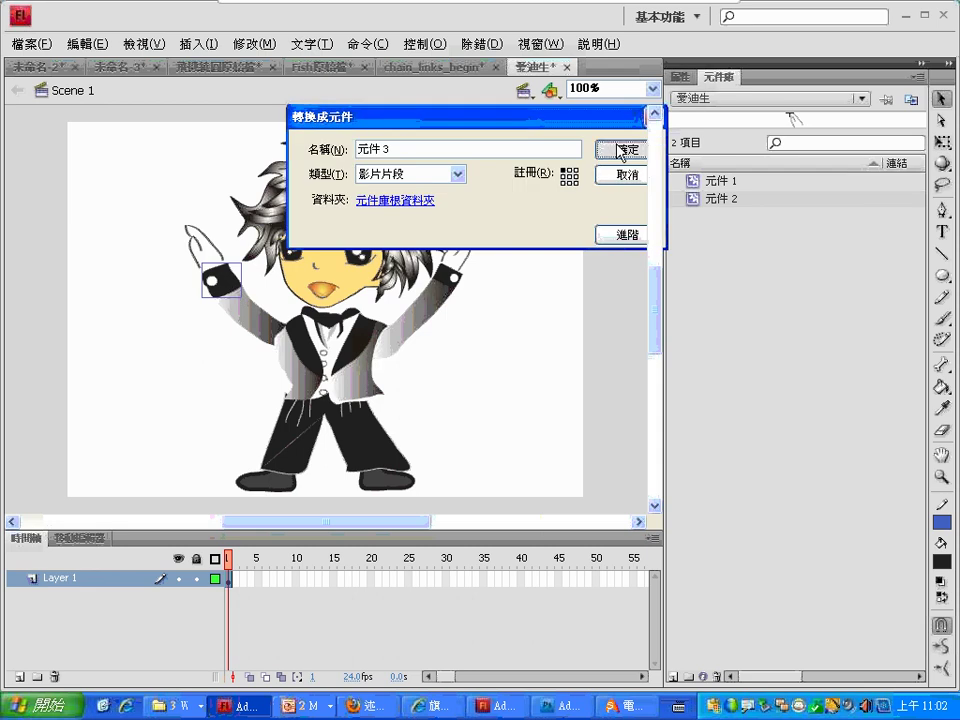
left_click(252, 320)
key("F8")
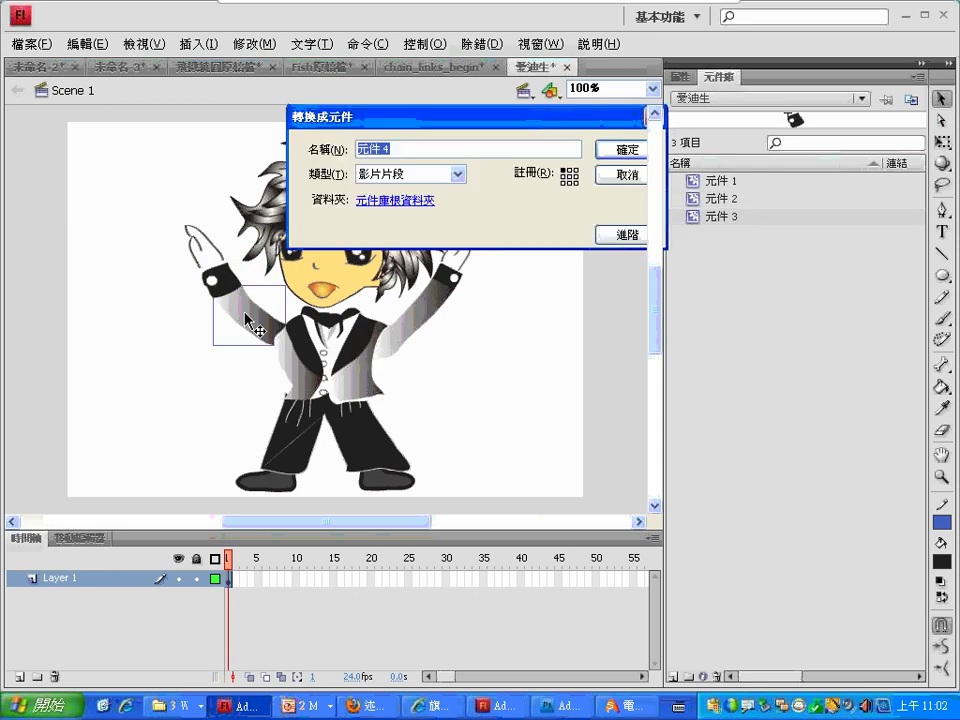
key("Return")
Convert the character's vest torso into a movie clip symbol.
left_click(357, 357)
key("F8")
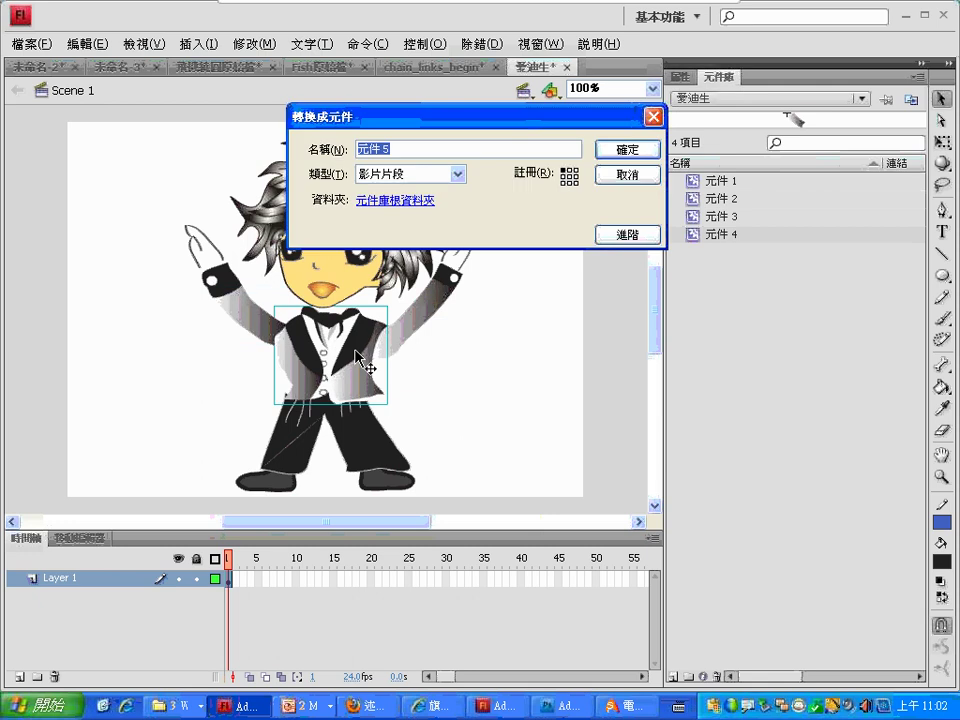
key("Return")
Convert the sleeve, cuff and hand of the arm on the character image's right side into separate movie clip symbols.
left_click(437, 307)
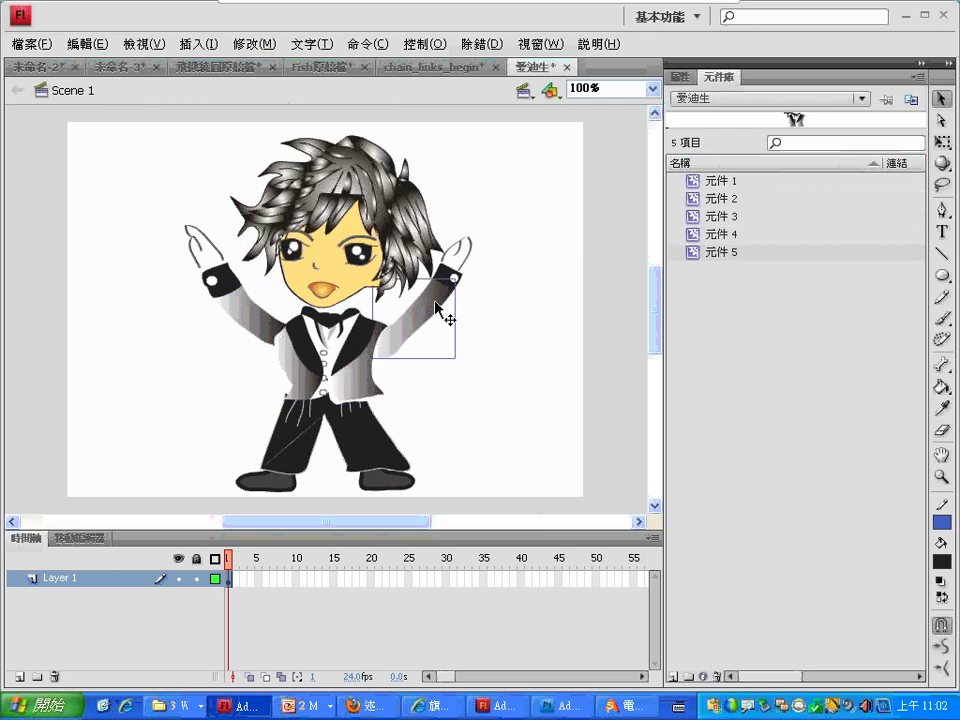
key("F8")
key("Return")
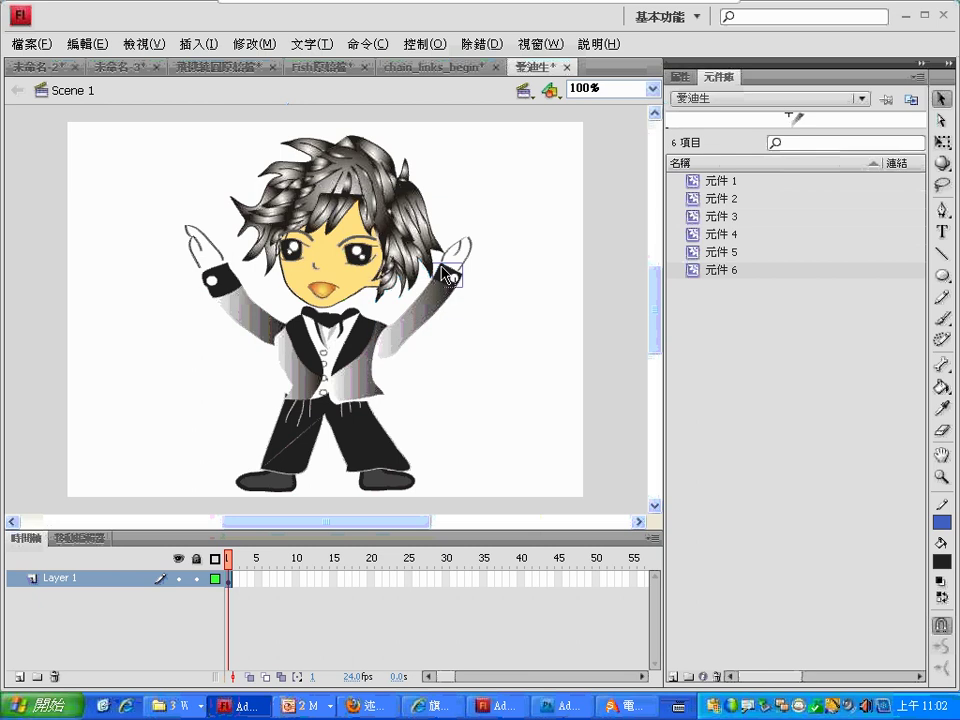
left_click(446, 277)
key("F8")
key("Return")
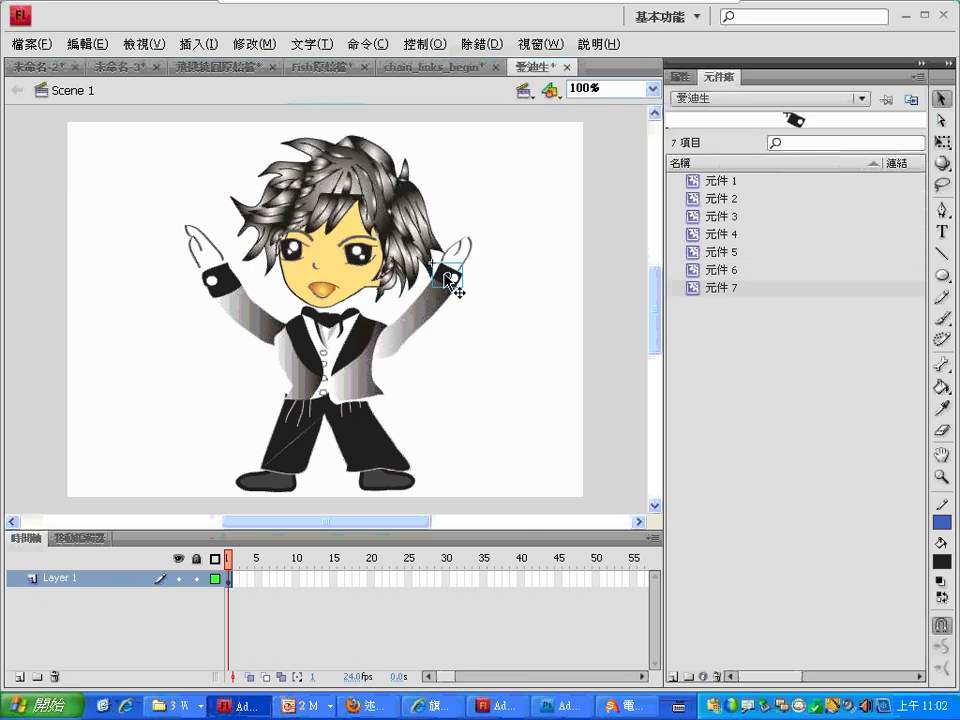
left_click_drag(446, 280, 469, 250)
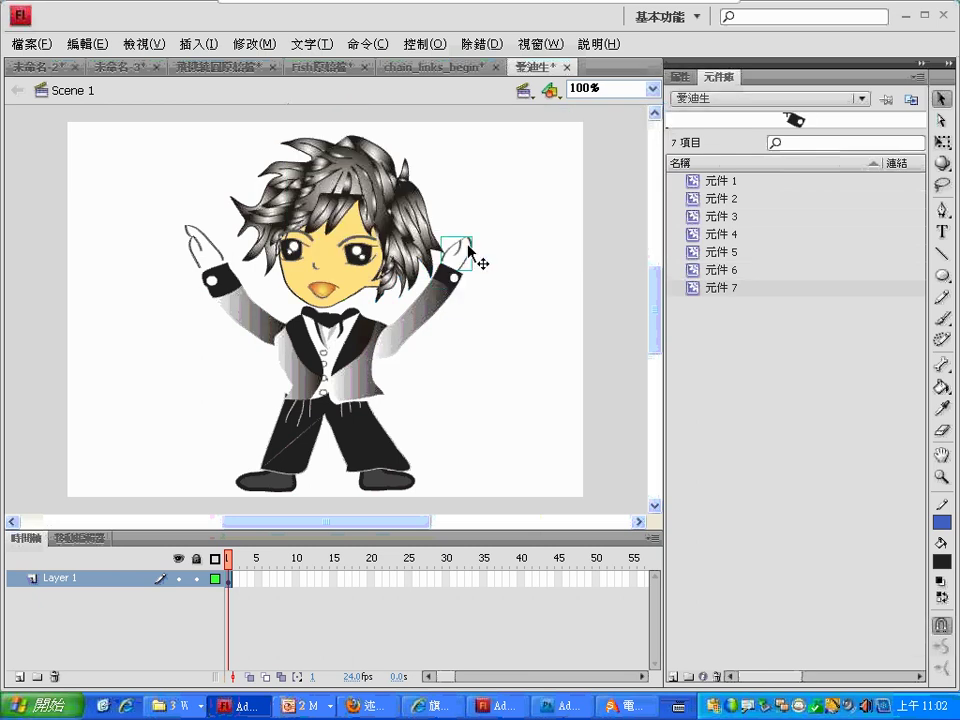
key("F8")
key("Return")
Convert the trousers and each of the two shoes into separate movie clip symbols.
left_click(356, 425)
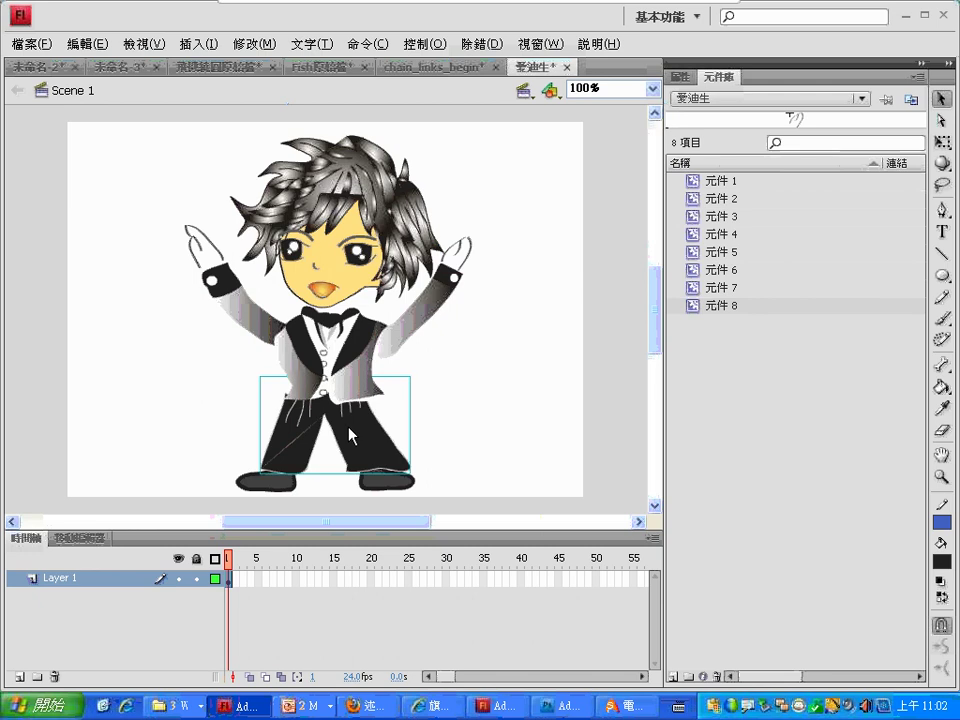
key("F8")
key("Return")
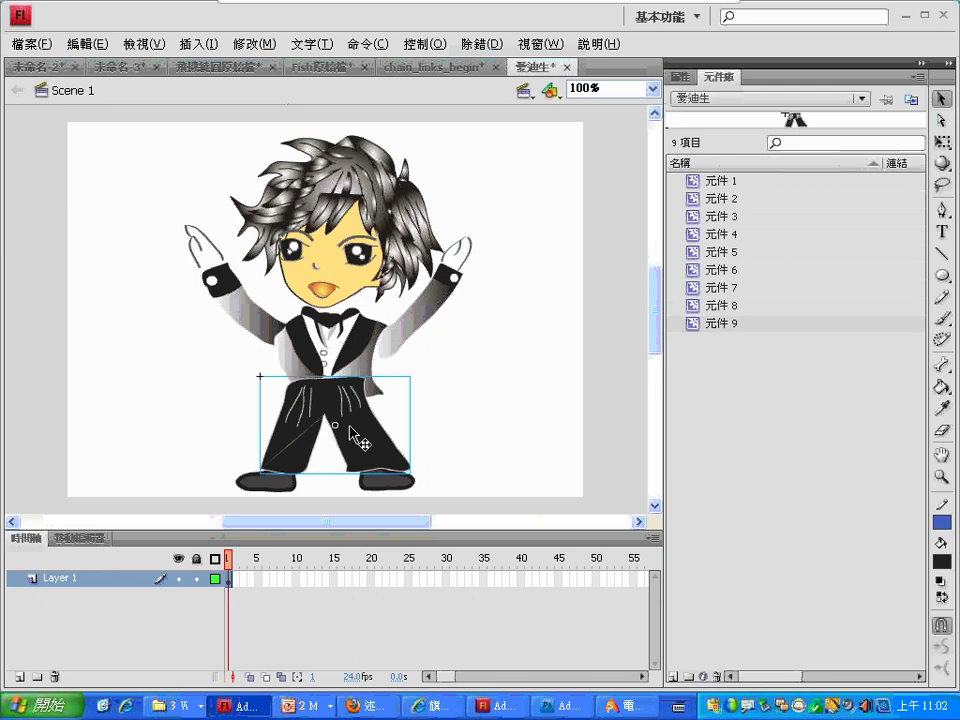
left_click(276, 484)
key("F8")
key("Return")
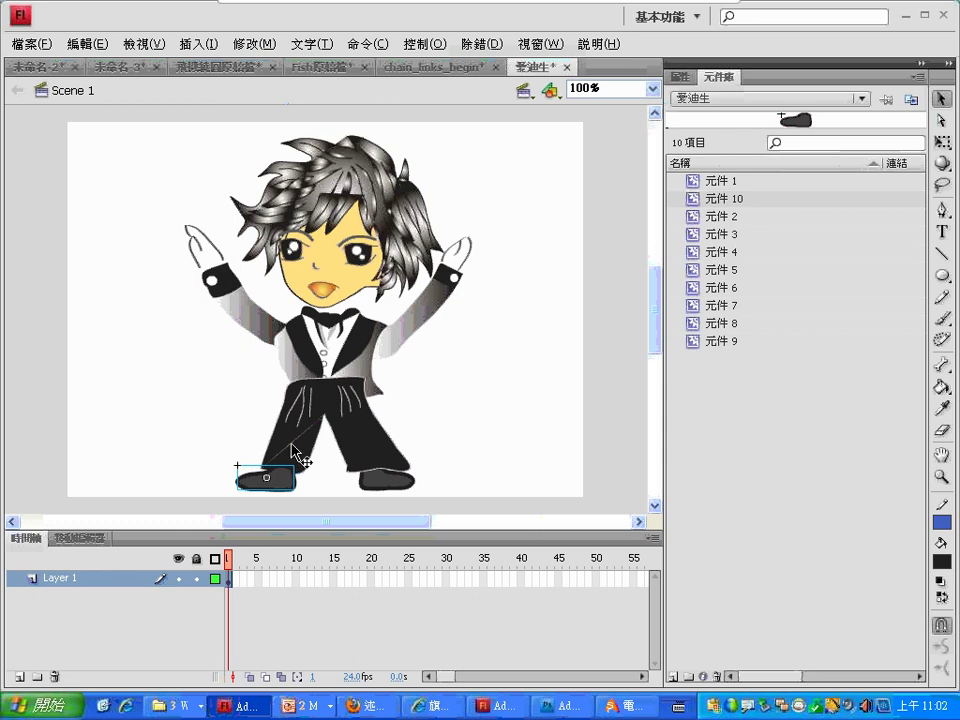
left_click(392, 486)
key("F8")
key("Return")
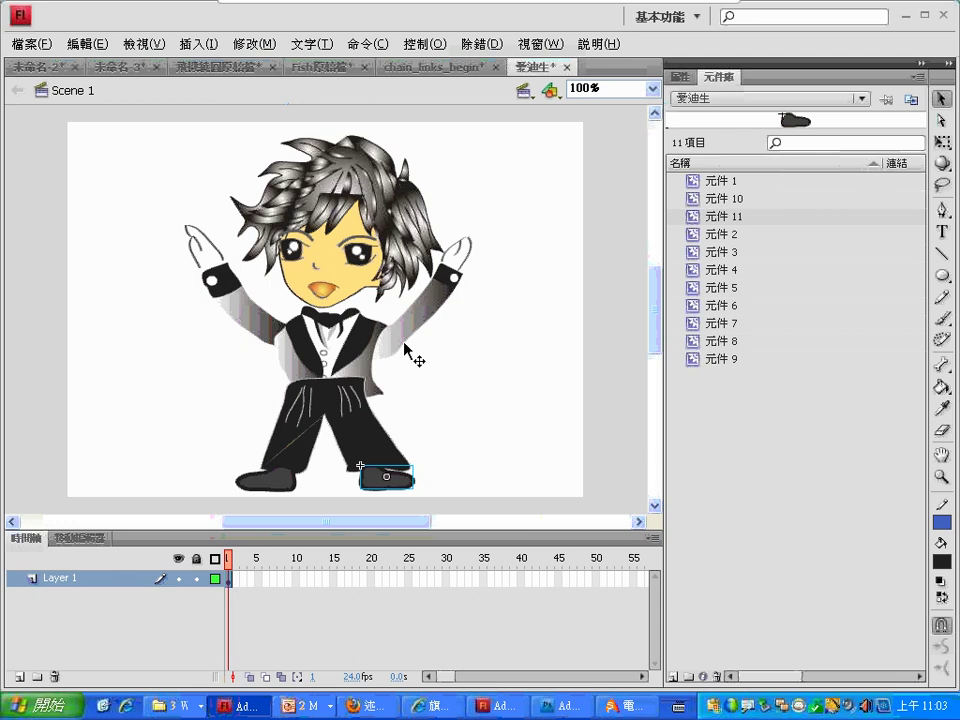
Examine the bone chain at frame 5 of the chain_links_begin document and return to the 愛迪生 document.
left_click(456, 66)
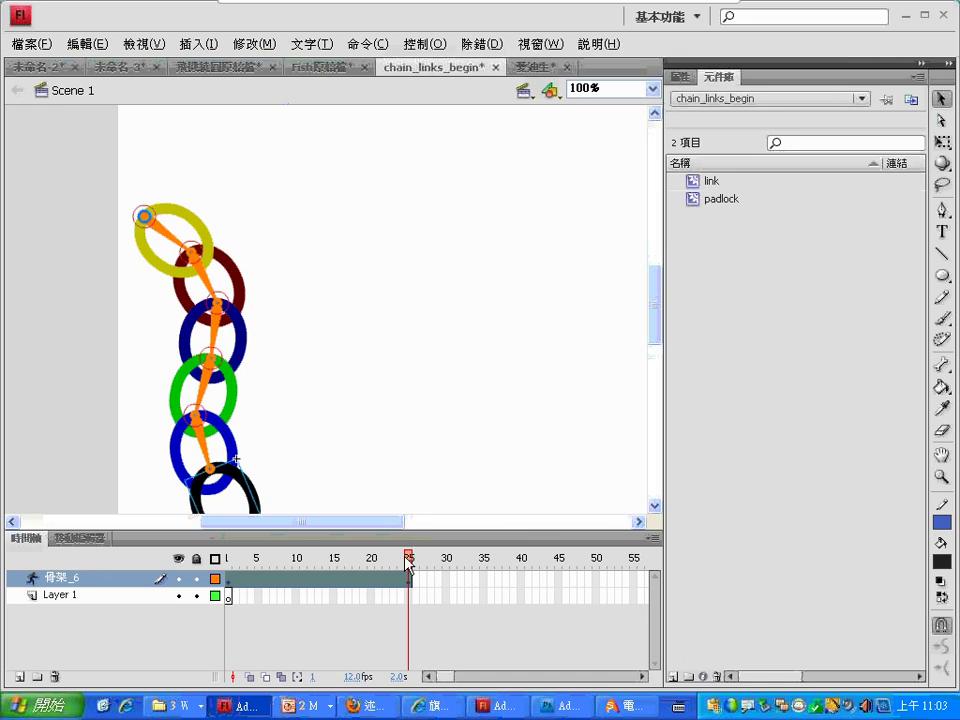
left_click(280, 575)
left_click_drag(280, 575, 257, 575)
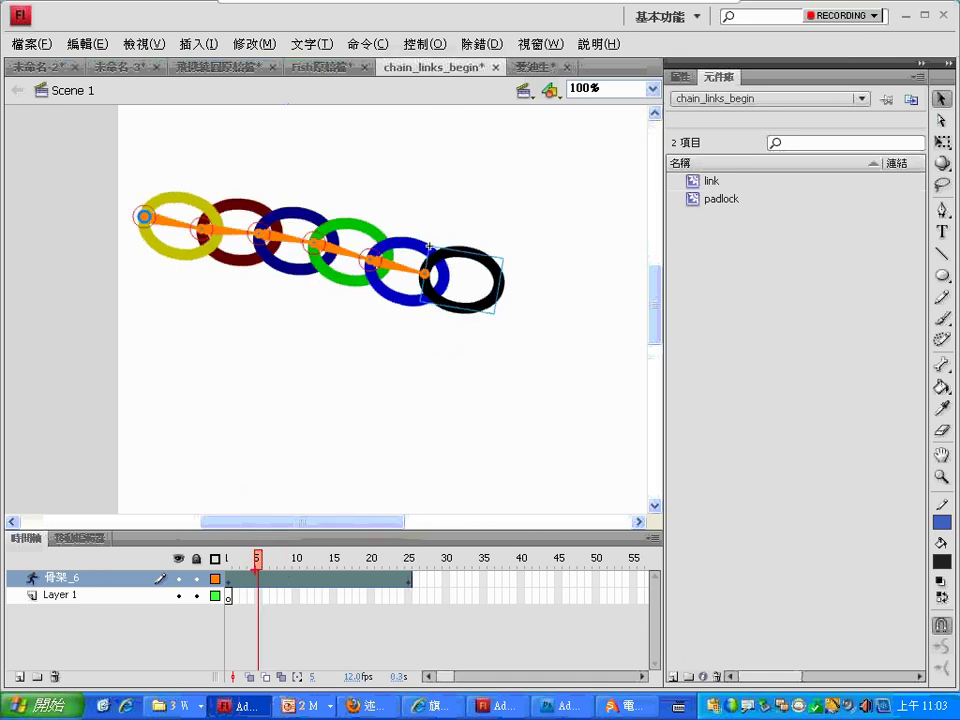
mouse_move(137, 228)
left_mouse_down()
mouse_move(545, 316)
mouse_move(492, 330)
left_mouse_up()
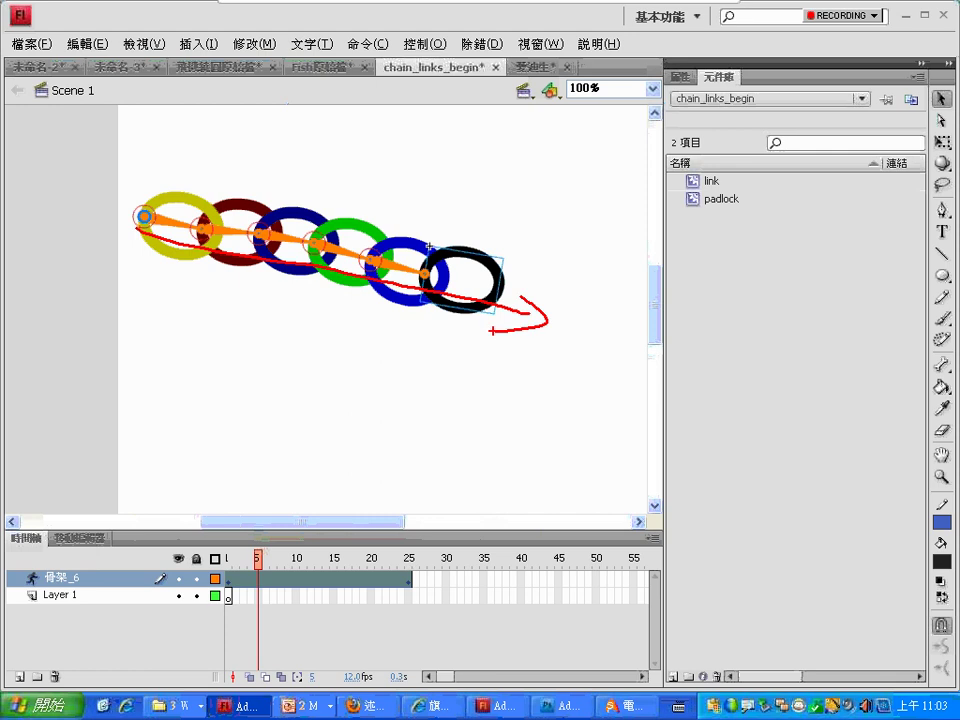
key("Escape")
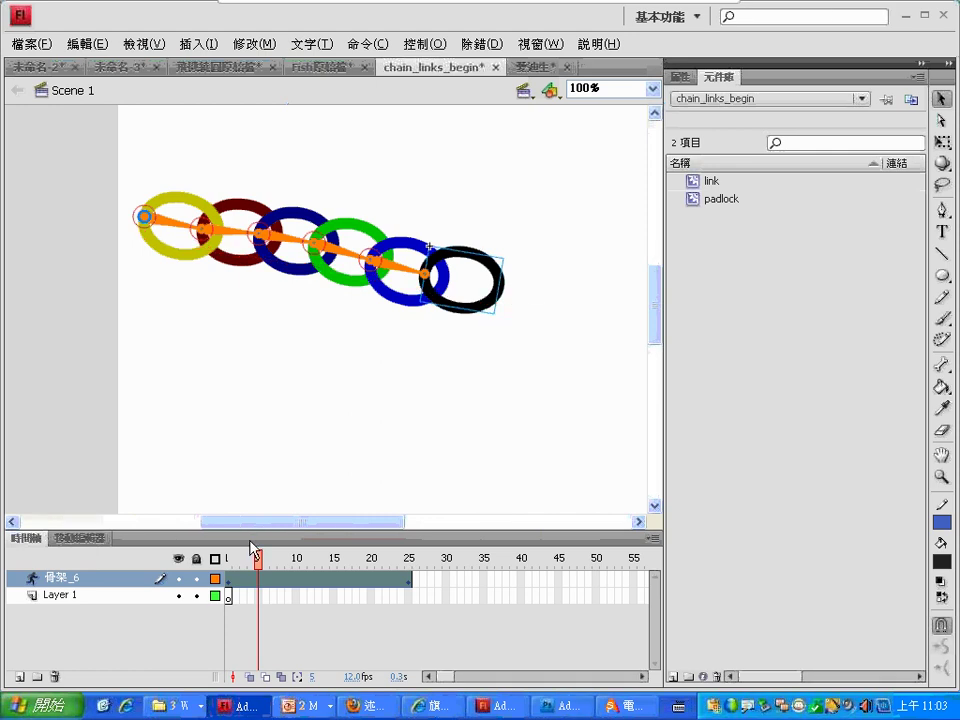
left_click(538, 66)
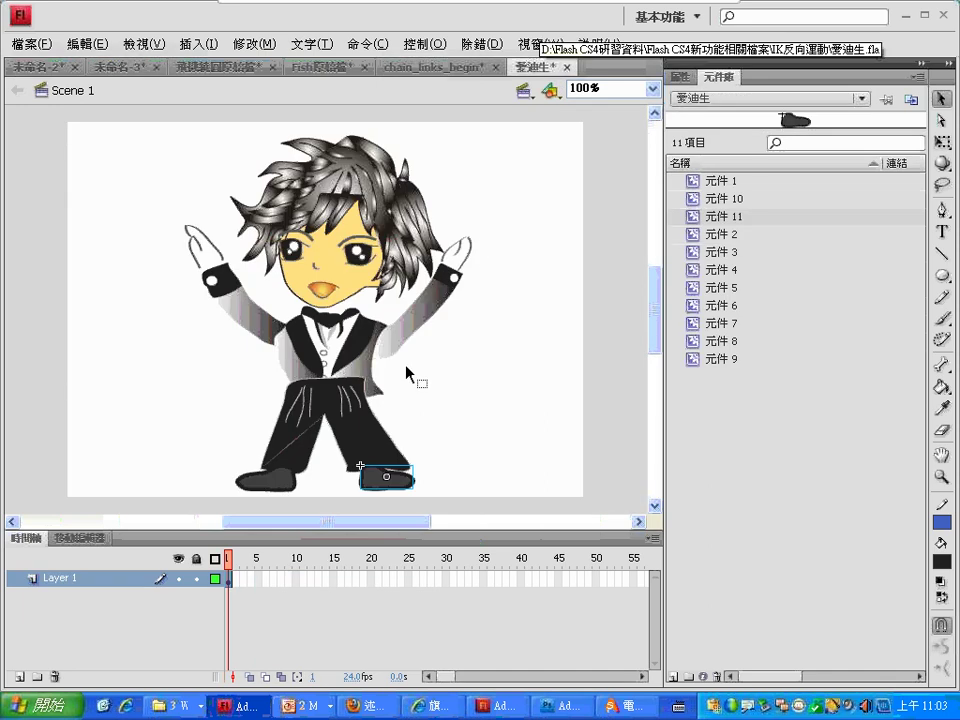
key("ctrl+2")
left_click_drag(326, 332, 322, 334)
left_click_drag(326, 328, 332, 297)
left_click_drag(354, 253, 301, 262)
mouse_move(301, 244)
left_mouse_down()
mouse_move(312, 276)
mouse_move(357, 257)
mouse_move(328, 290)
mouse_move(328, 305)
left_mouse_up()
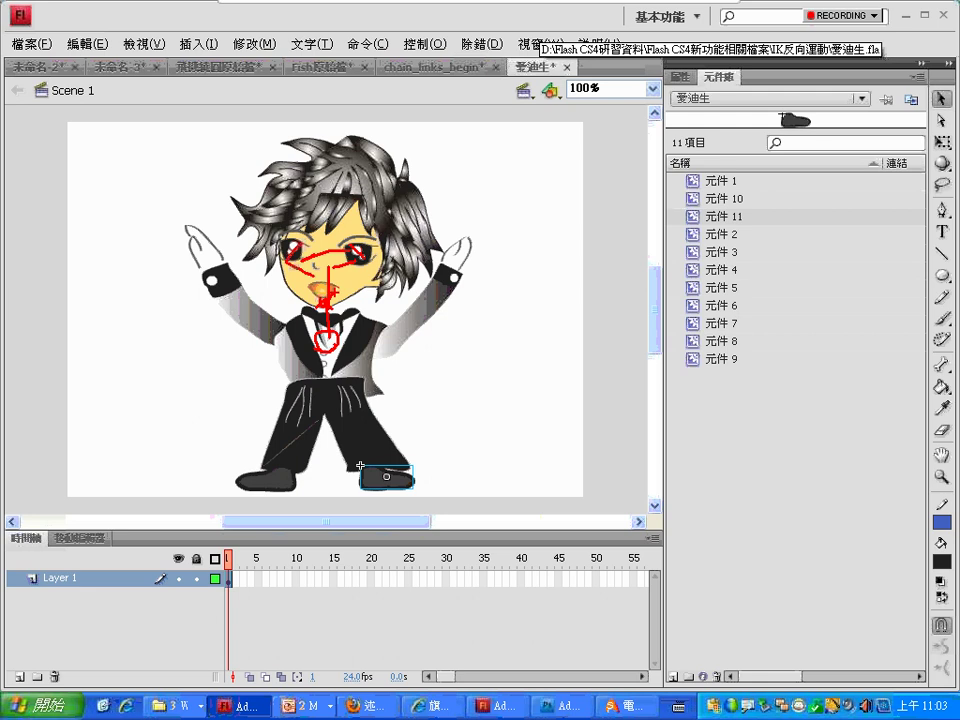
mouse_move(318, 339)
left_mouse_down()
mouse_move(240, 318)
mouse_move(197, 232)
left_mouse_up()
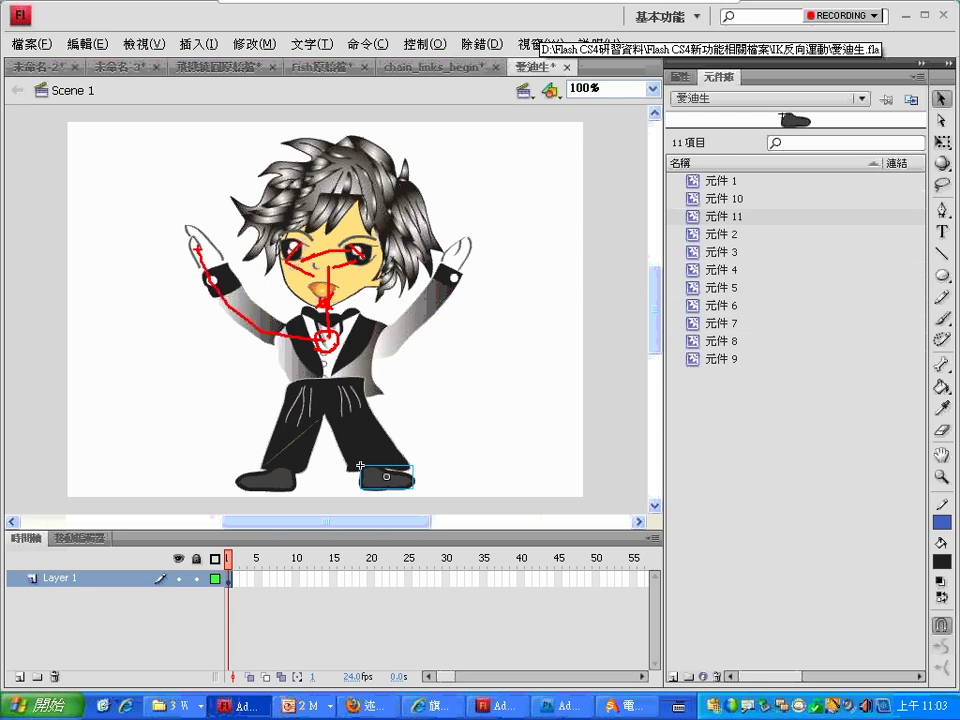
key("Escape")
With the Bone tool, link the chest to the head and to the image's right arm through its sleeve, cuff and hand.
left_click(941, 365)
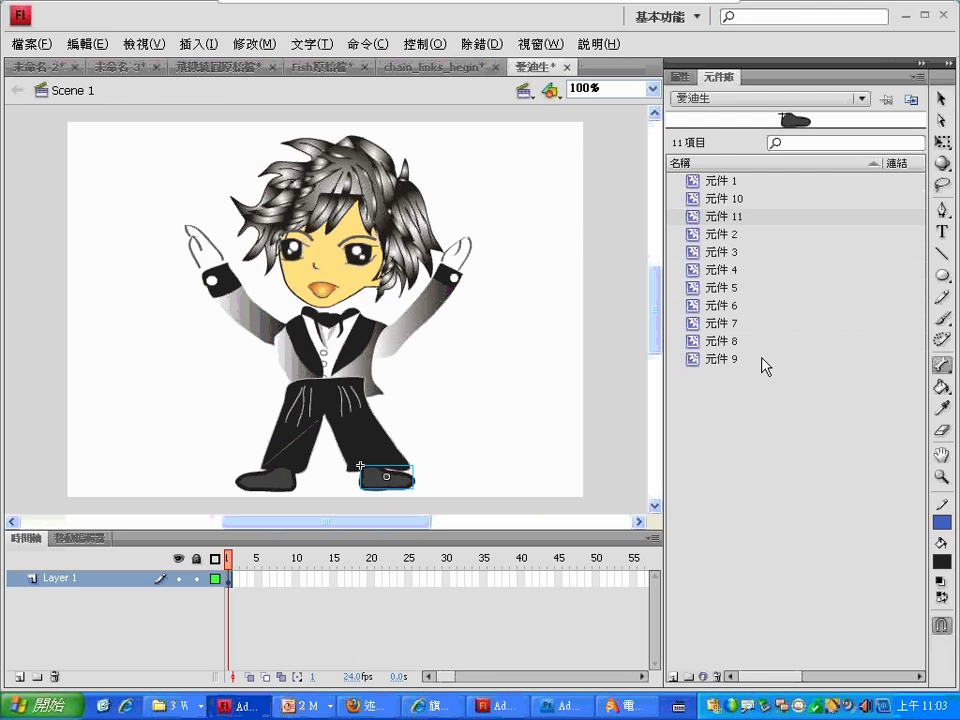
left_click_drag(328, 338, 322, 295)
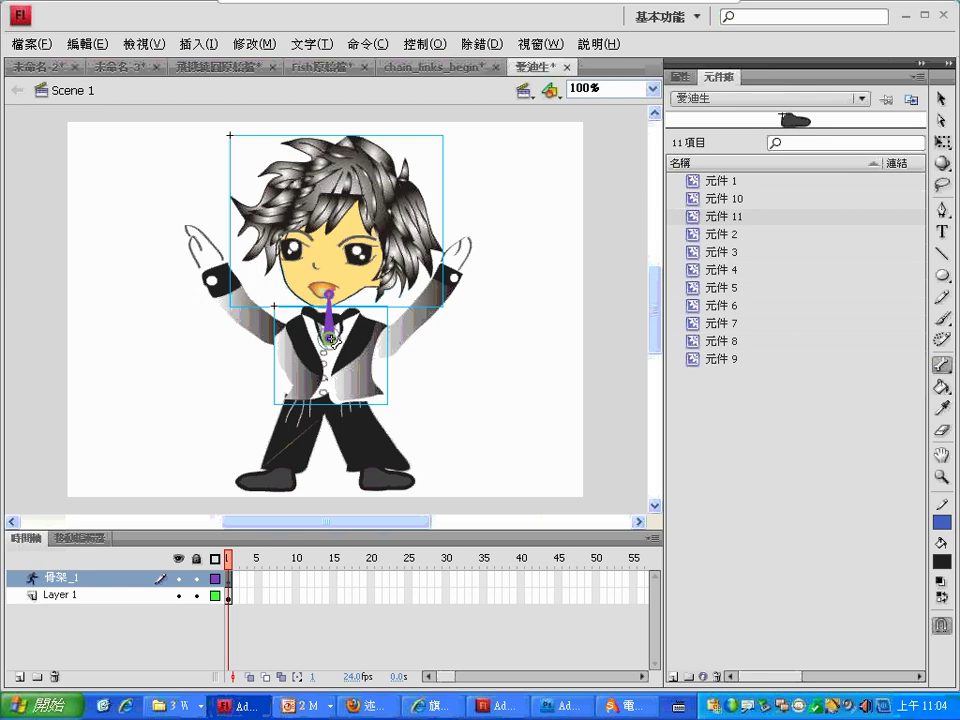
left_click_drag(331, 339, 372, 350)
left_click_drag(372, 350, 446, 285)
left_click_drag(372, 350, 452, 254)
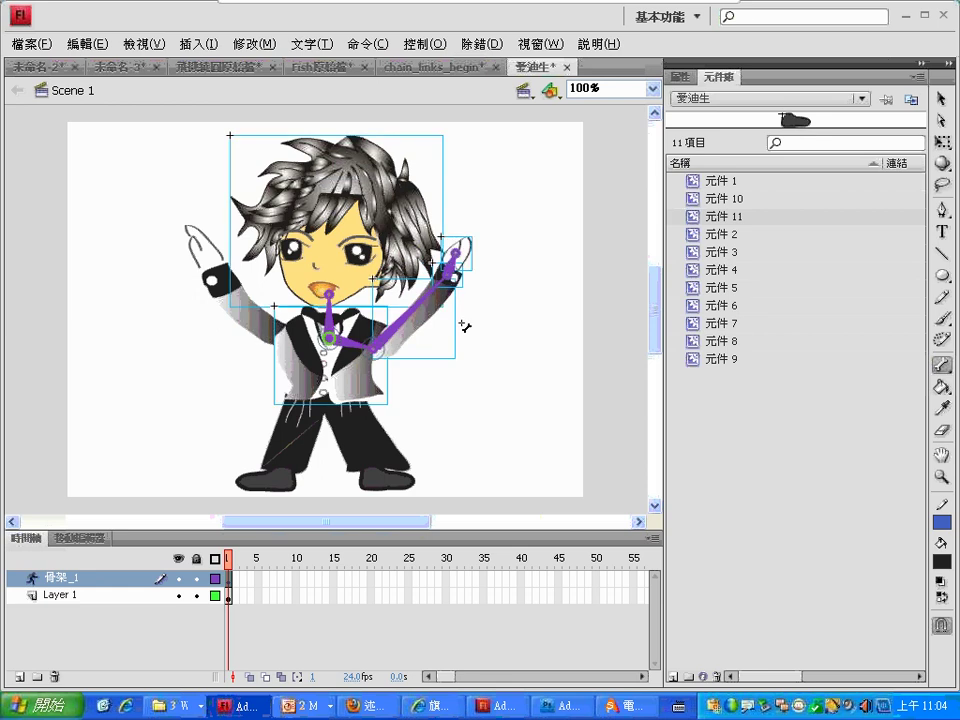
Add bones from the chest to the shoulder, cuff and hand of the arm on the character image's left side.
left_click_drag(329, 341, 230, 287)
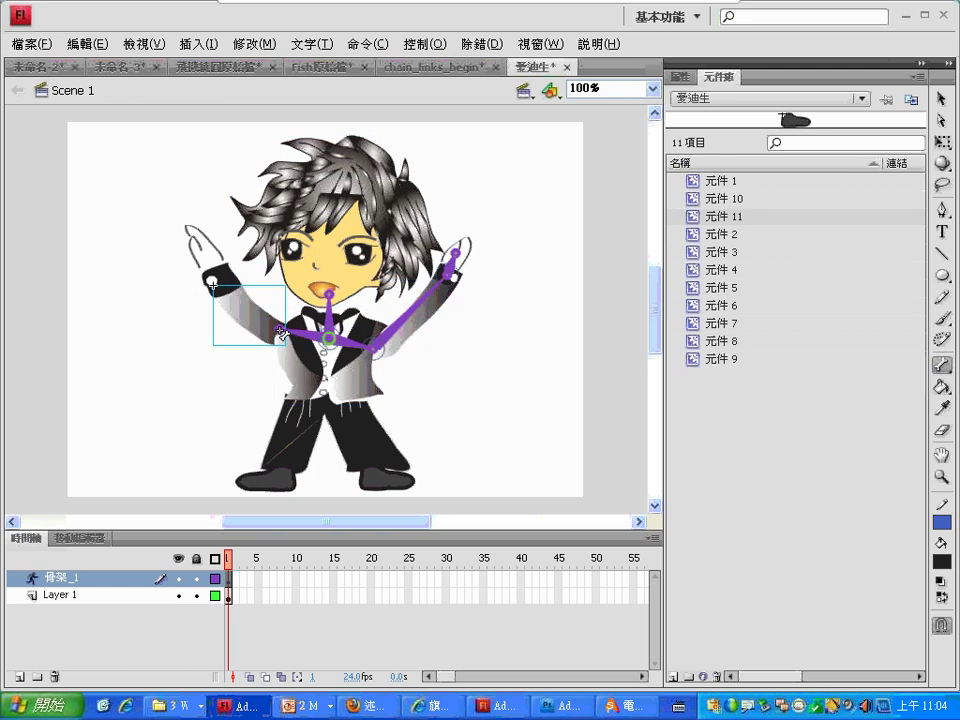
key("ctrl+z")
mouse_move(229, 290)
left_mouse_down()
mouse_move(215, 262)
mouse_move(231, 291)
mouse_move(225, 286)
left_mouse_up()
left_click_drag(281, 329, 231, 291)
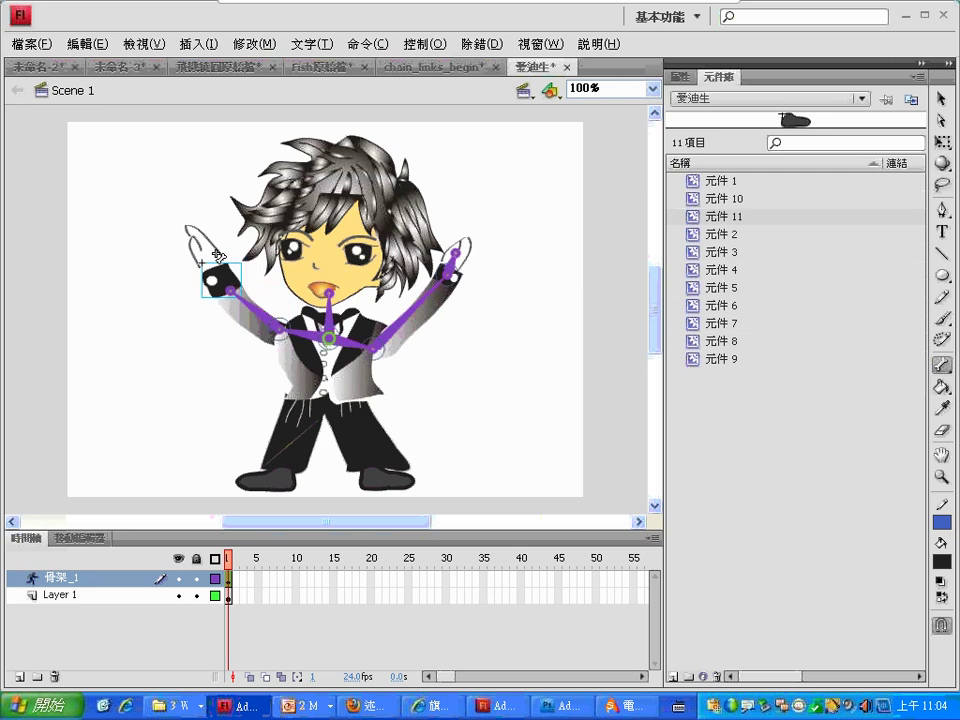
left_click_drag(218, 256, 217, 254)
Add a bone from the chest down to the trousers and branch bones from there to each of the two shoes.
left_click_drag(329, 338, 328, 394)
key("ctrl+a")
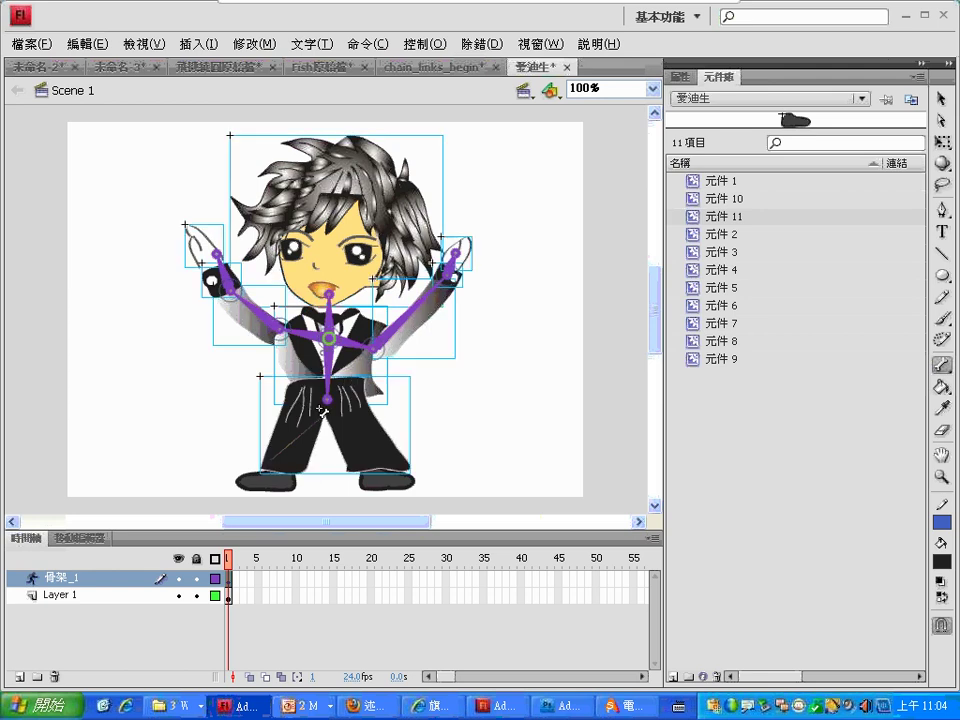
left_click(325, 402)
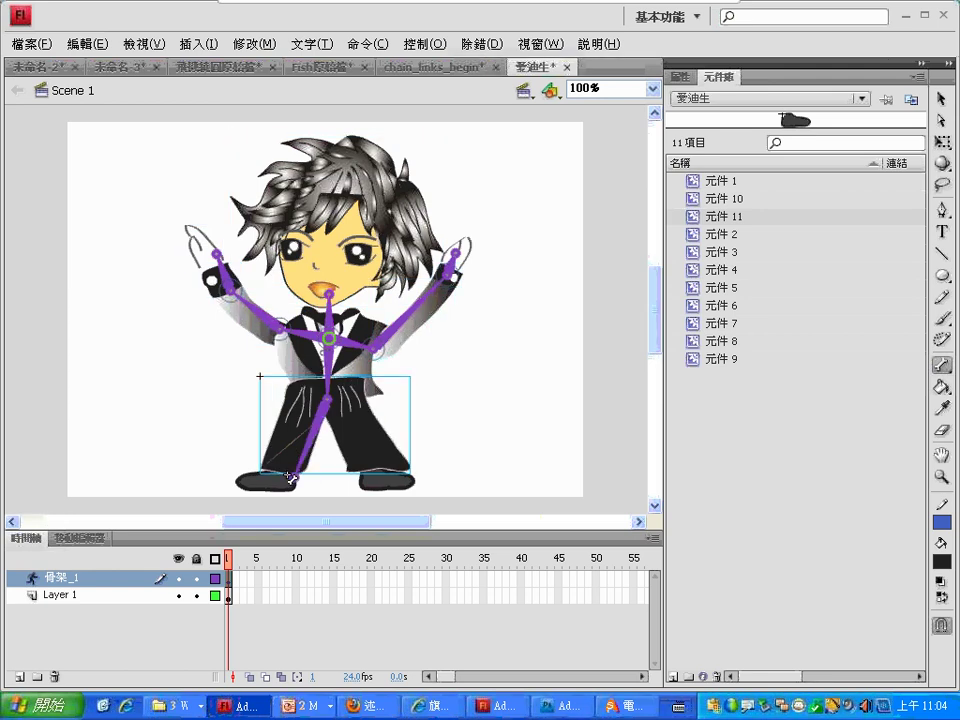
left_click_drag(291, 477, 294, 477)
left_click_drag(327, 400, 369, 477)
key("ctrl+z")
key("ctrl+y")
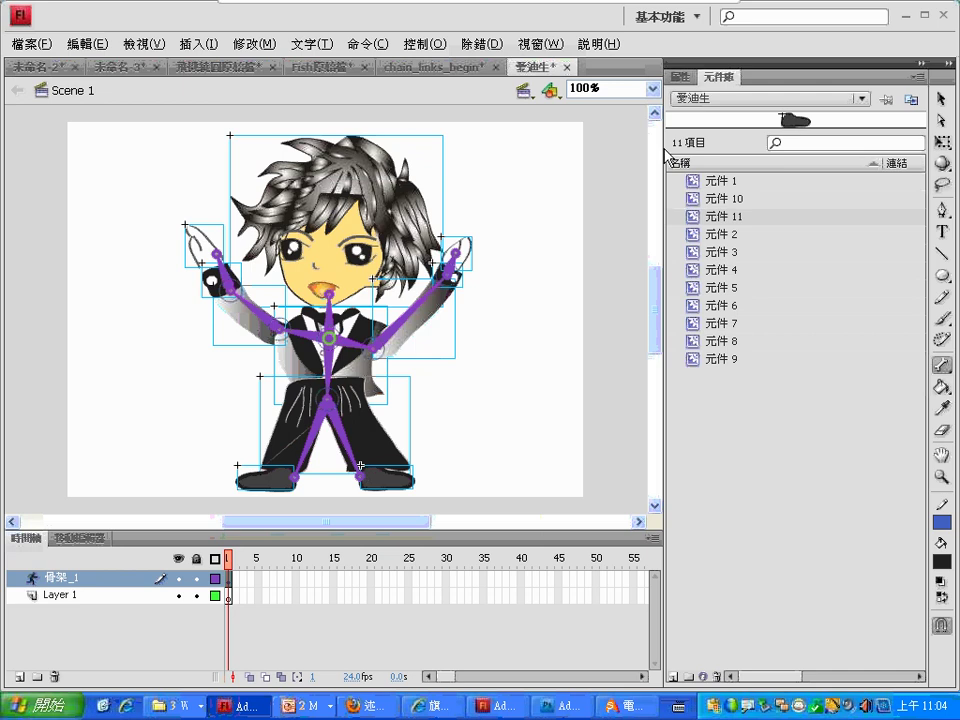
Select the head bone, inspect the head symbol's transformation point, and tilt the head counter-clockwise on its neck joint with the Selection tool.
left_click(941, 99)
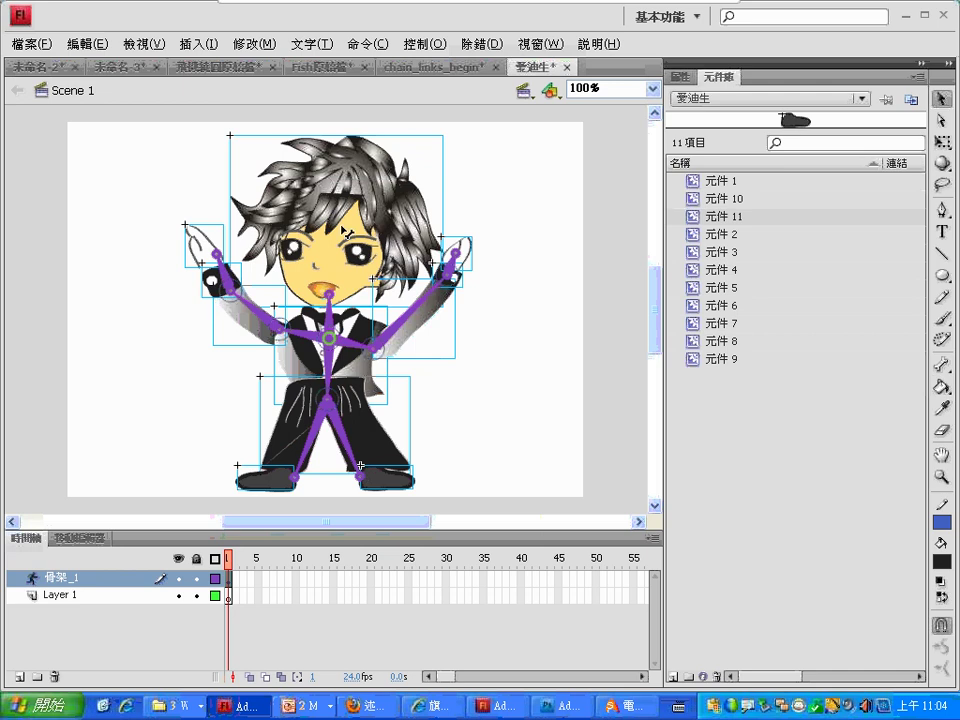
left_click(333, 296)
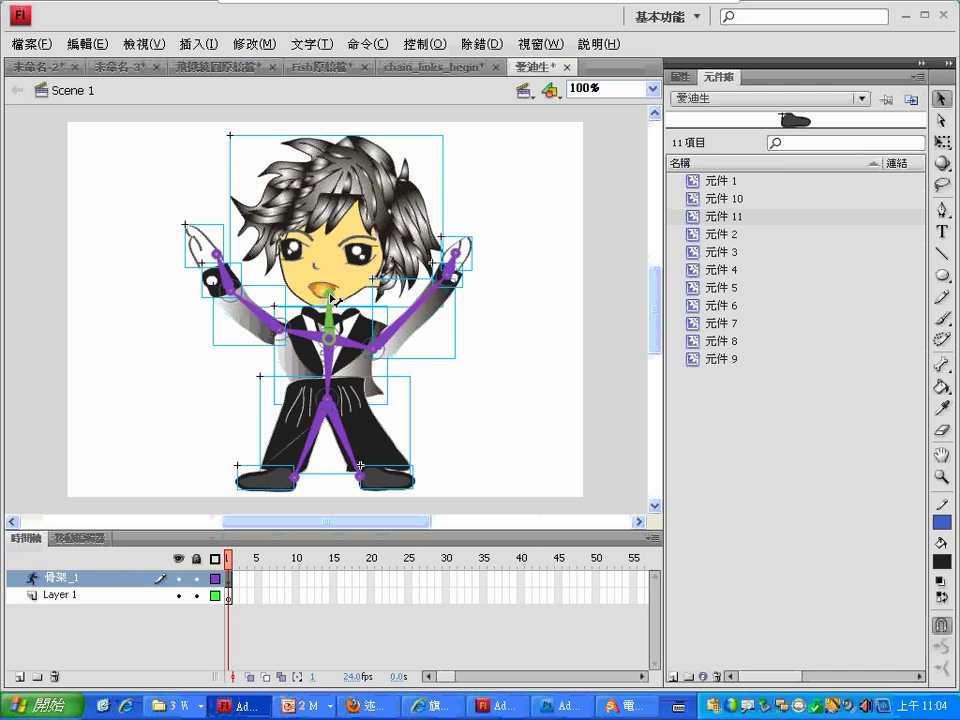
left_click(941, 143)
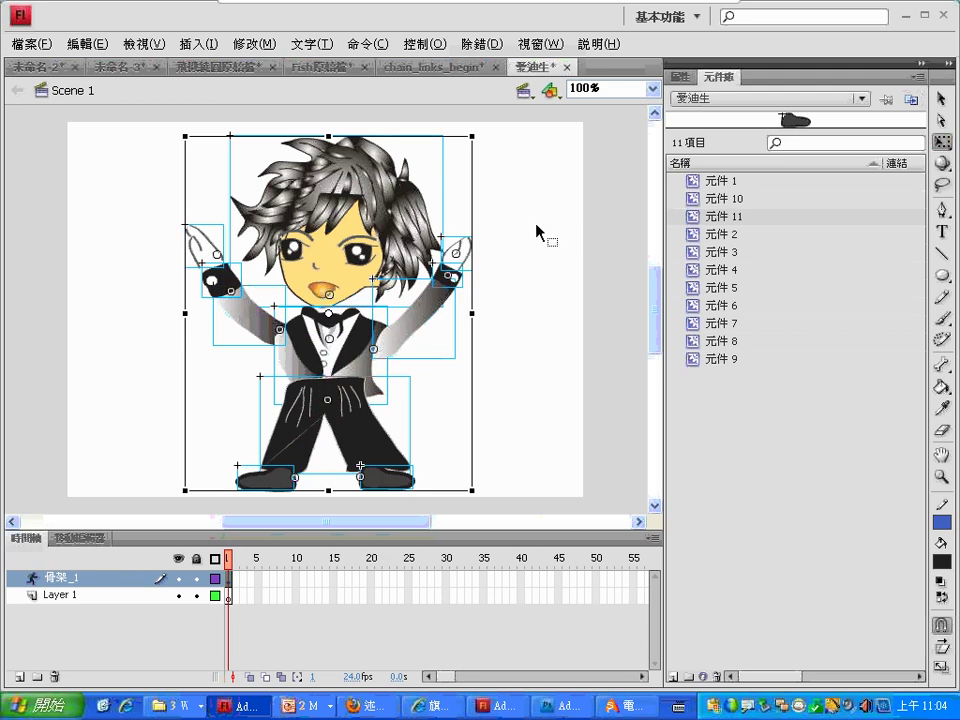
left_click(537, 230)
left_click(446, 180)
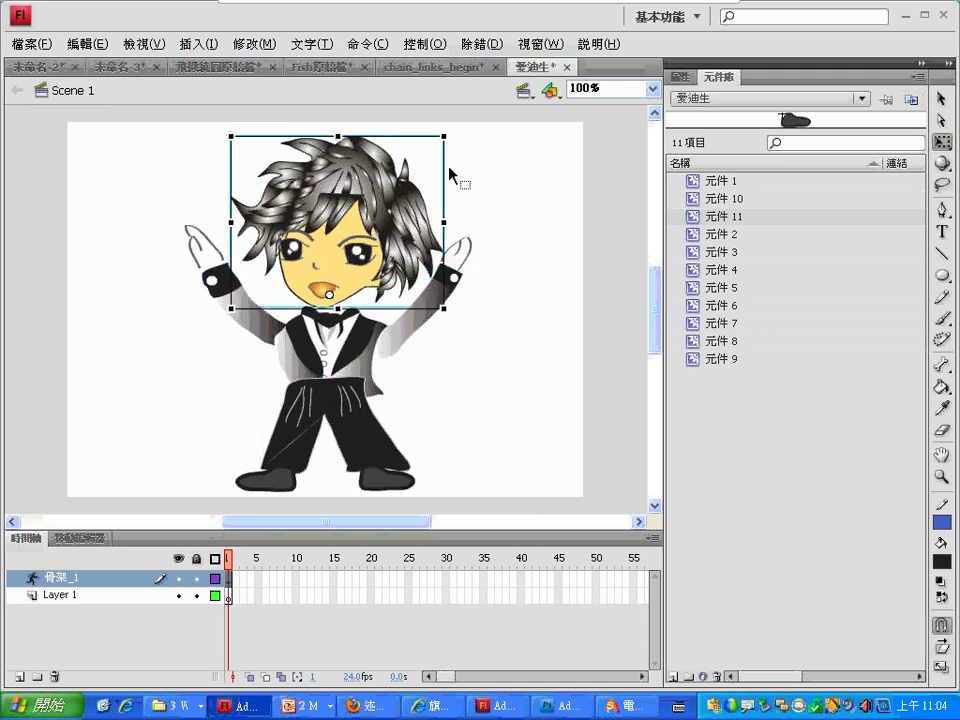
left_click(941, 99)
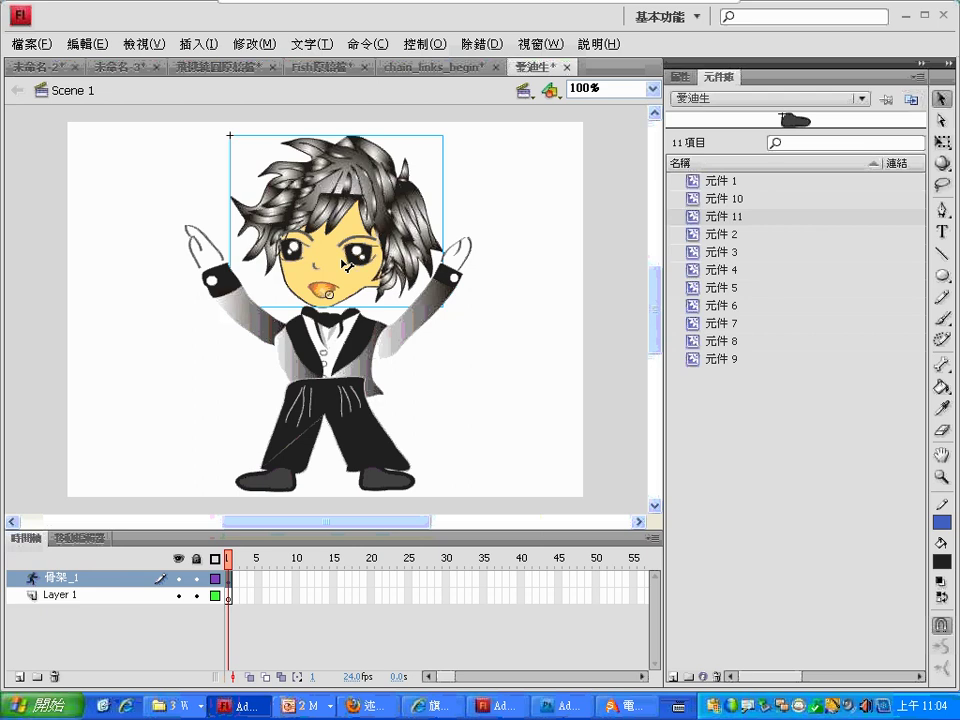
left_click_drag(354, 203, 310, 162)
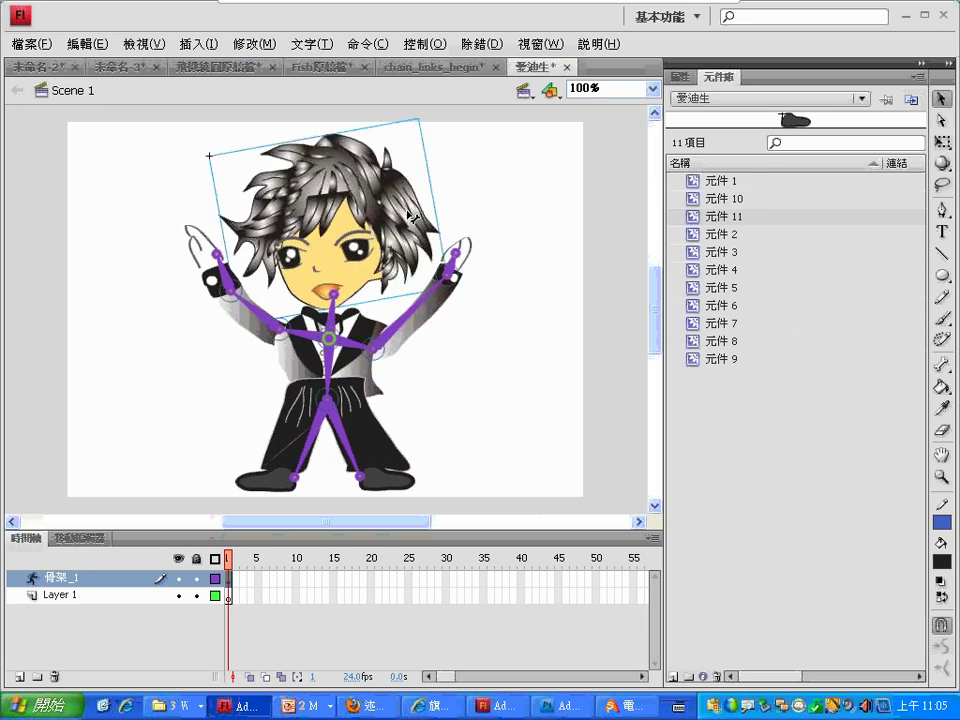
Try stretching the image's right arm outward by its hand and rotating the hand alone, undoing both poses.
left_click_drag(472, 246, 499, 256)
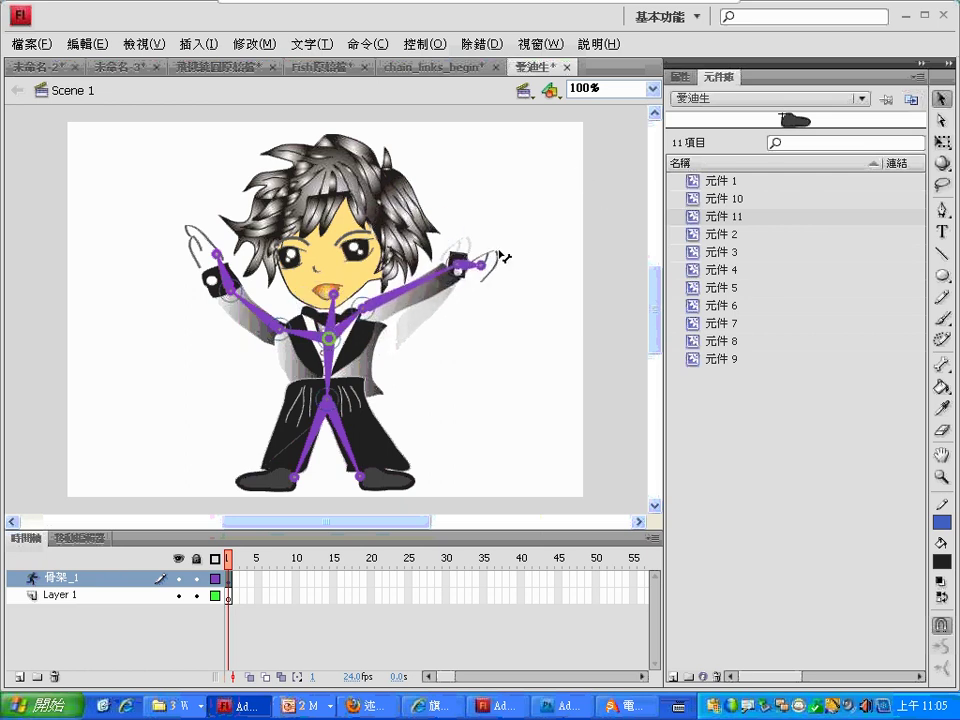
left_click(93, 45)
left_click(105, 64)
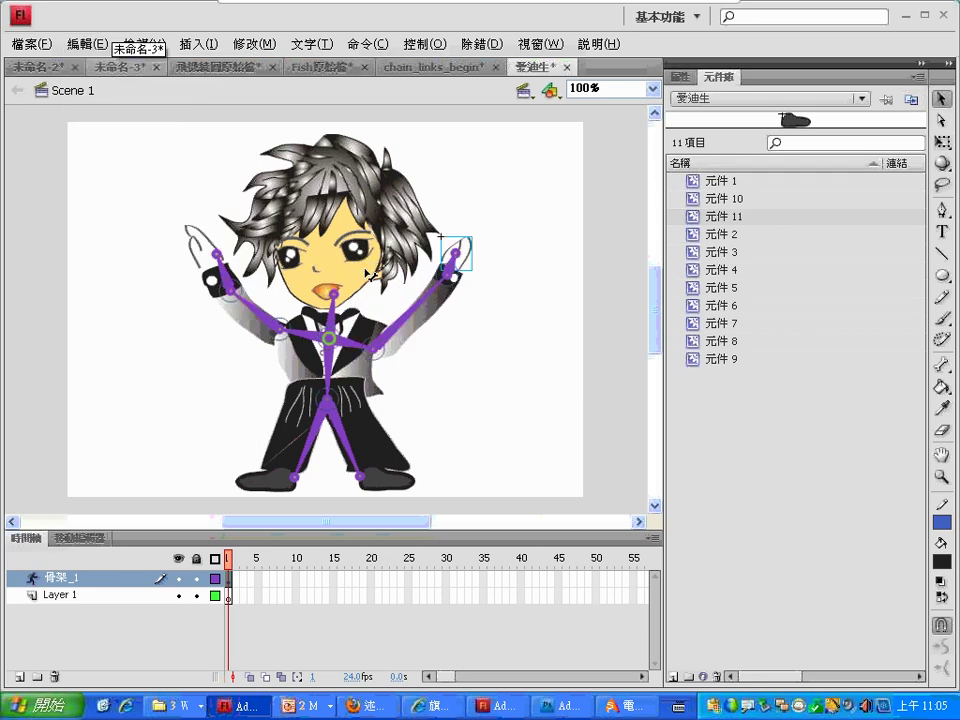
mouse_move(470, 258)
left_mouse_down()
mouse_move(514, 306)
mouse_move(479, 245)
left_mouse_up()
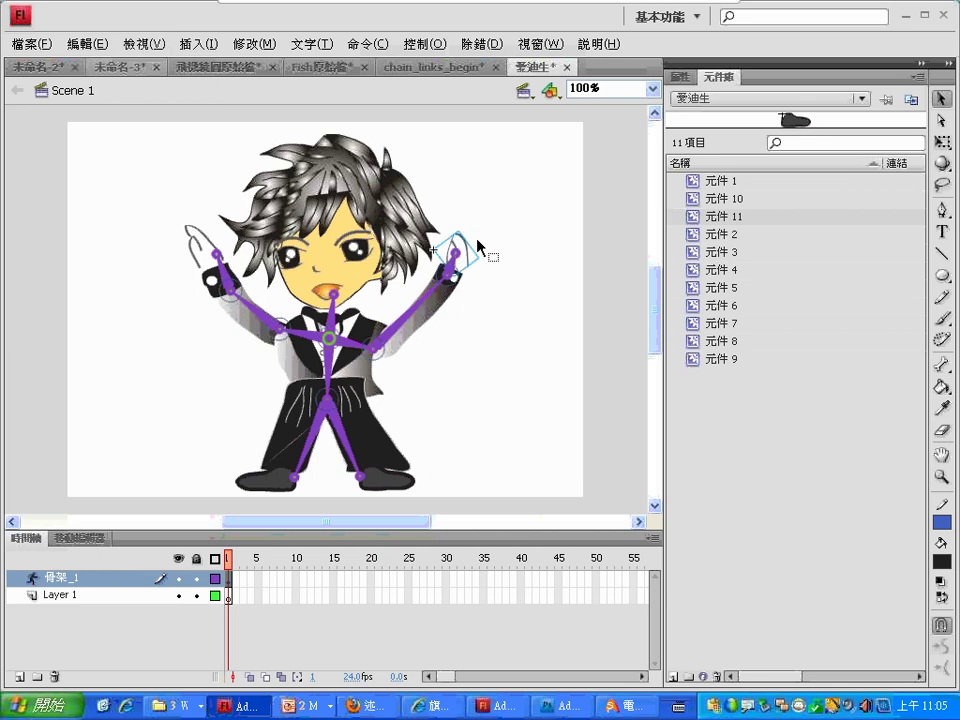
key("ctrl+z")
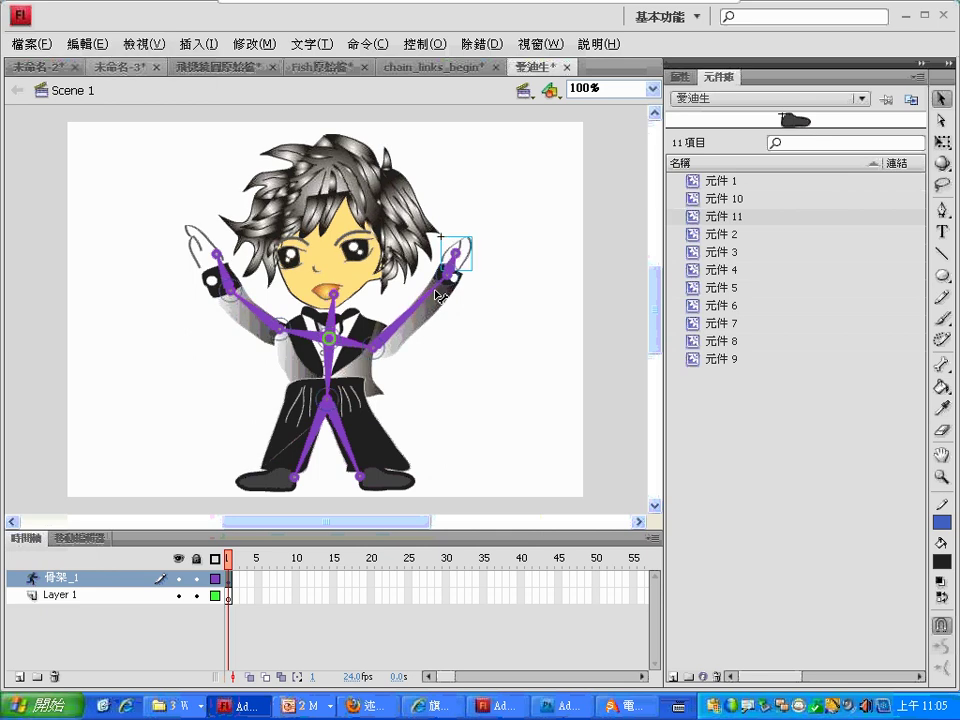
Swing the sleeve of the image's right arm inward towards the head and show the properties of its bone.
mouse_move(439, 297)
left_mouse_down()
mouse_move(497, 321)
mouse_move(471, 276)
mouse_move(426, 279)
left_mouse_up()
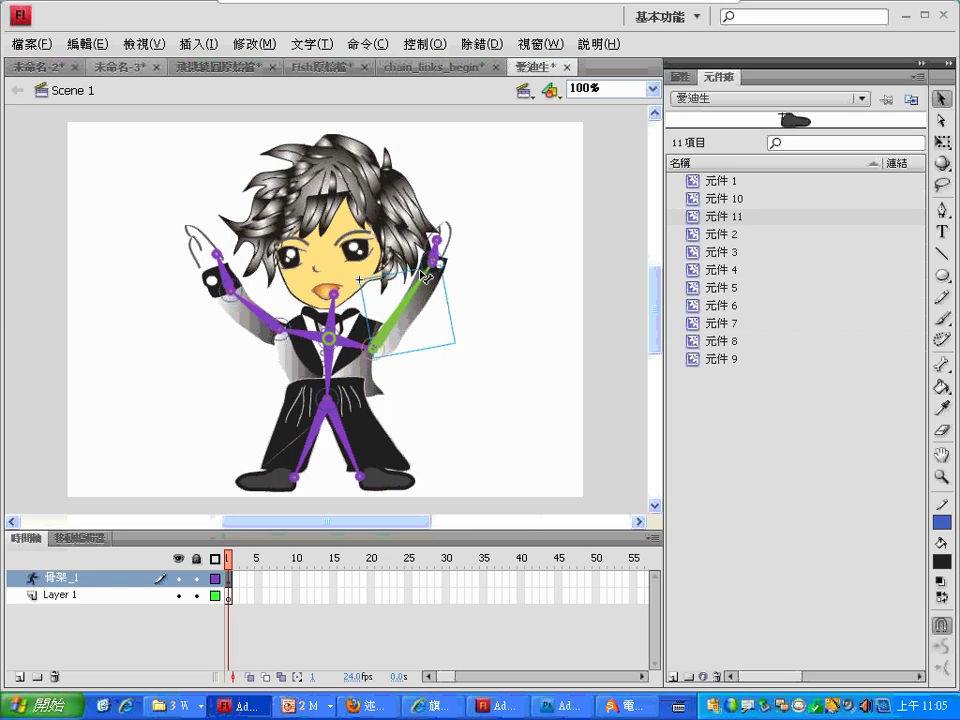
left_click(680, 77)
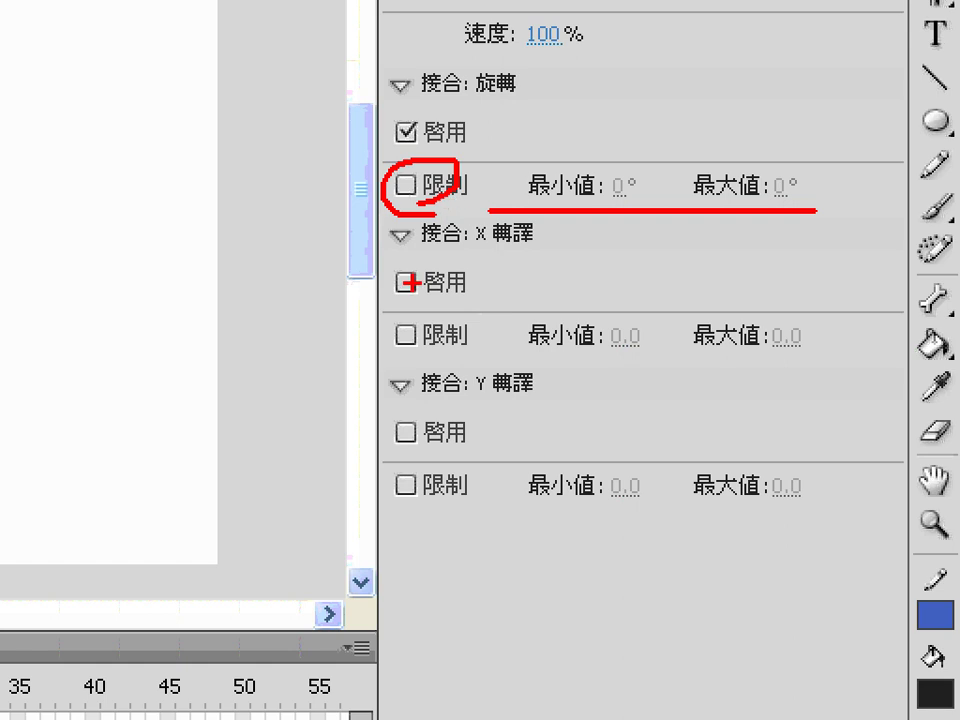
left_click_drag(378, 253, 378, 449)
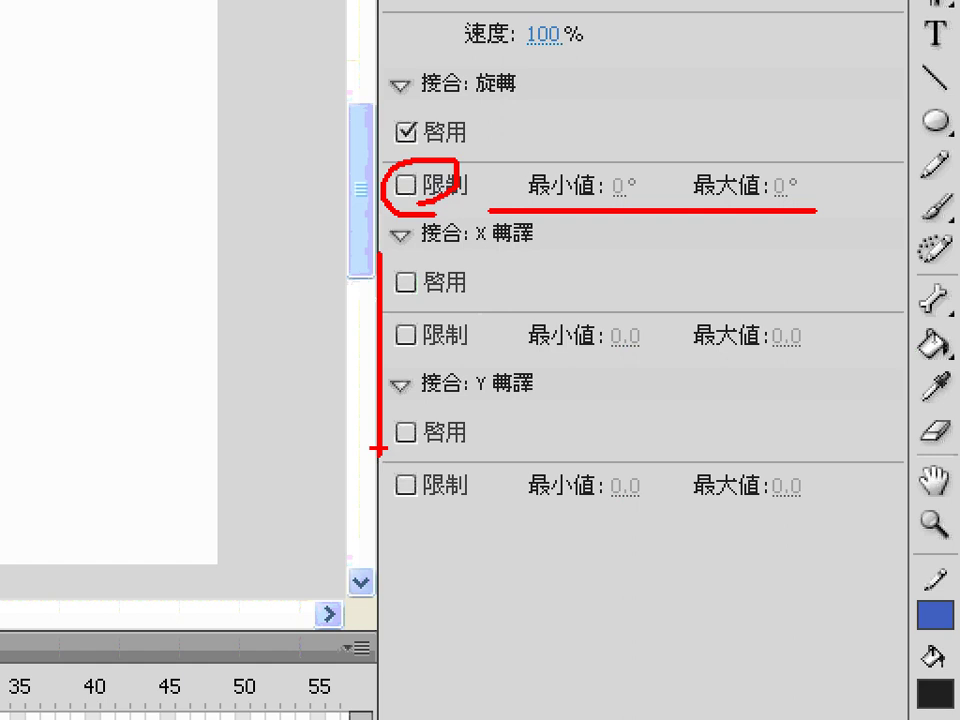
key("Escape")
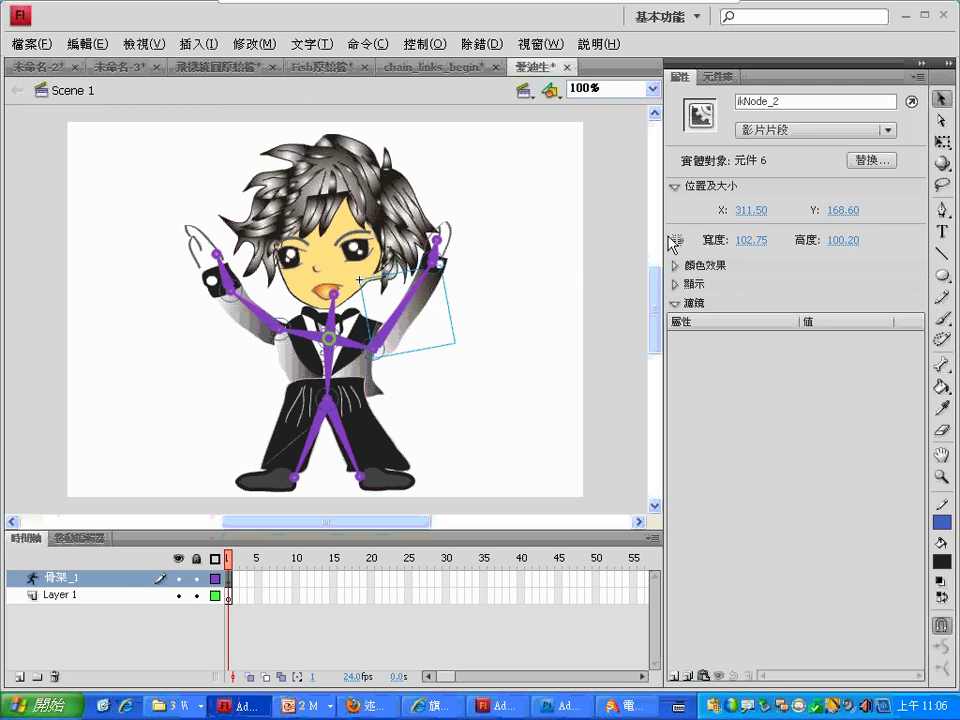
On the right sleeve's bone, limit rotation to -45° to 45°, enable X translation limited to -50 to 50, and enable Y translation.
left_click(405, 302)
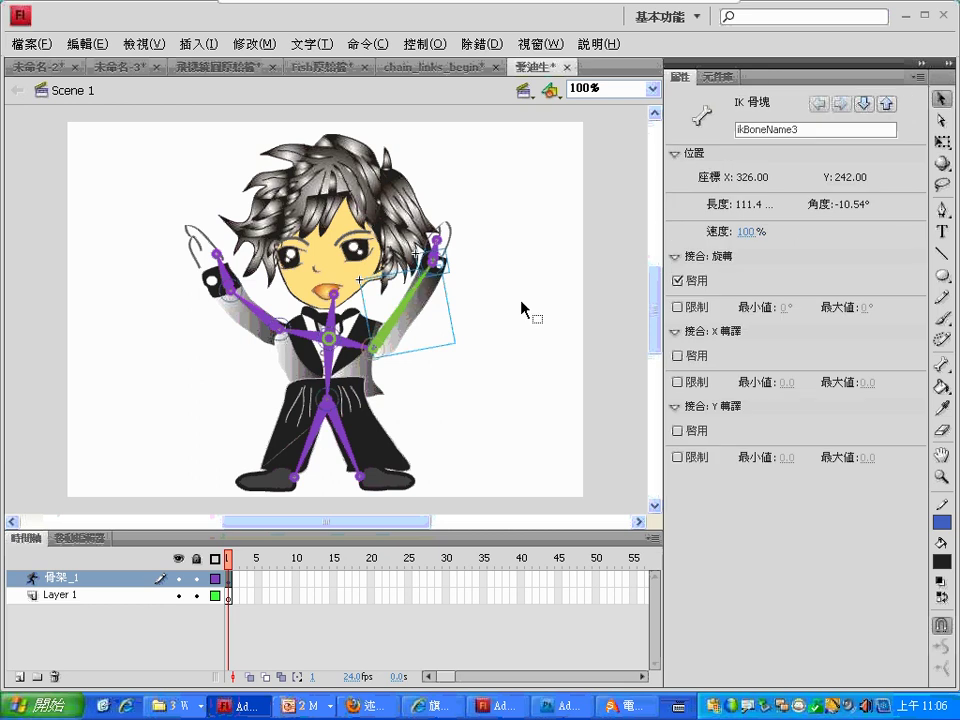
left_click(677, 308)
left_click(677, 355)
left_click(677, 382)
left_click(677, 430)
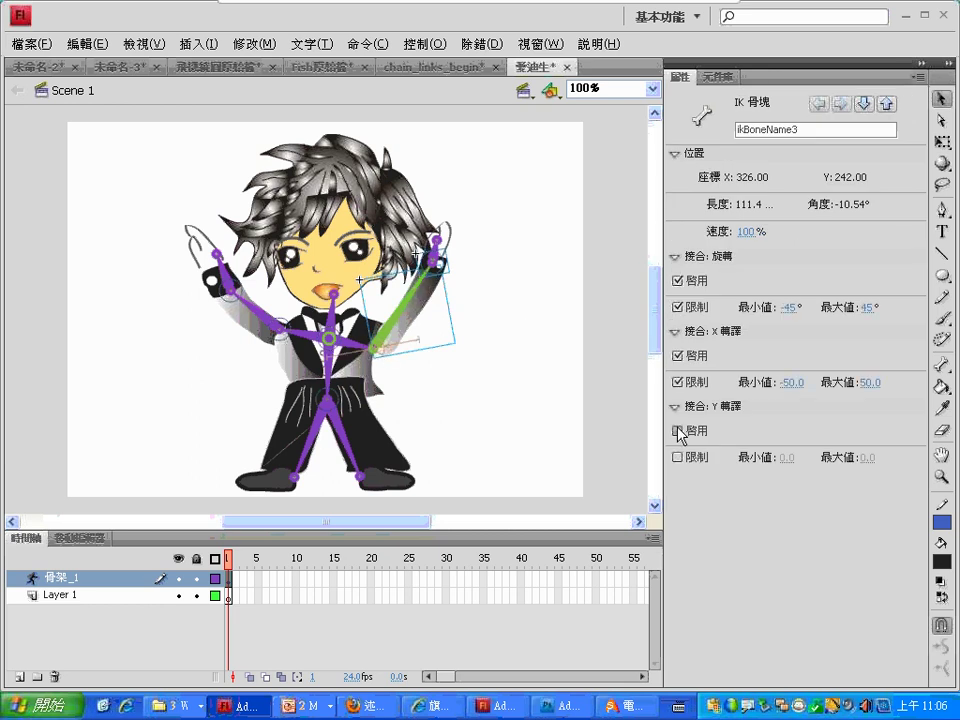
Turn off X and Y translation on the right sleeve's bone and reapply its rotation limit of -45° to 45°.
left_click(941, 476)
left_click_drag(321, 306, 429, 399)
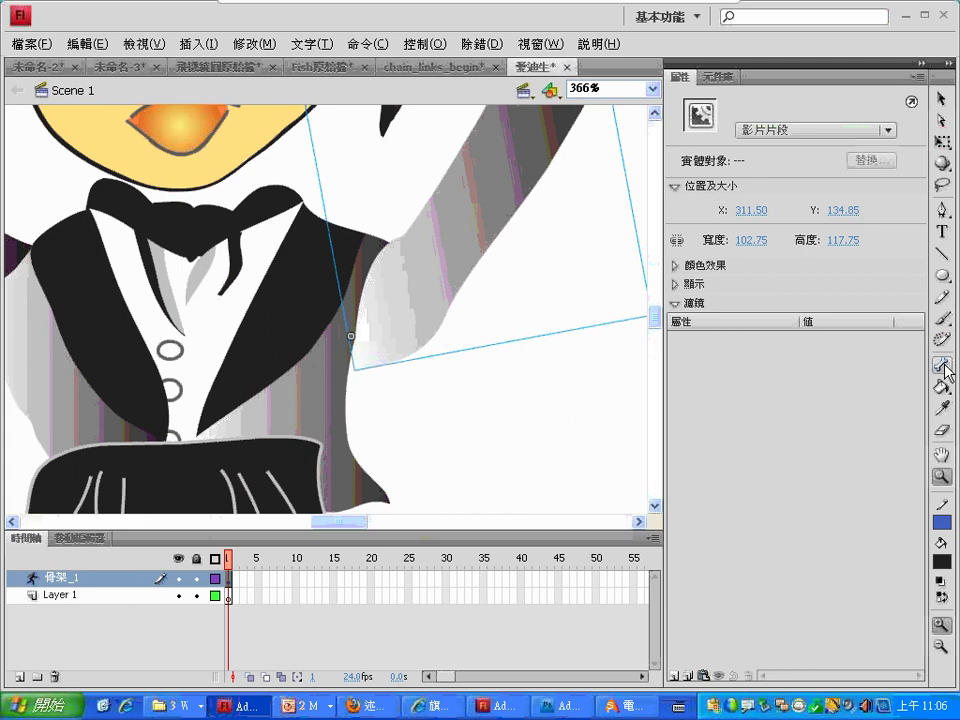
left_click(944, 100)
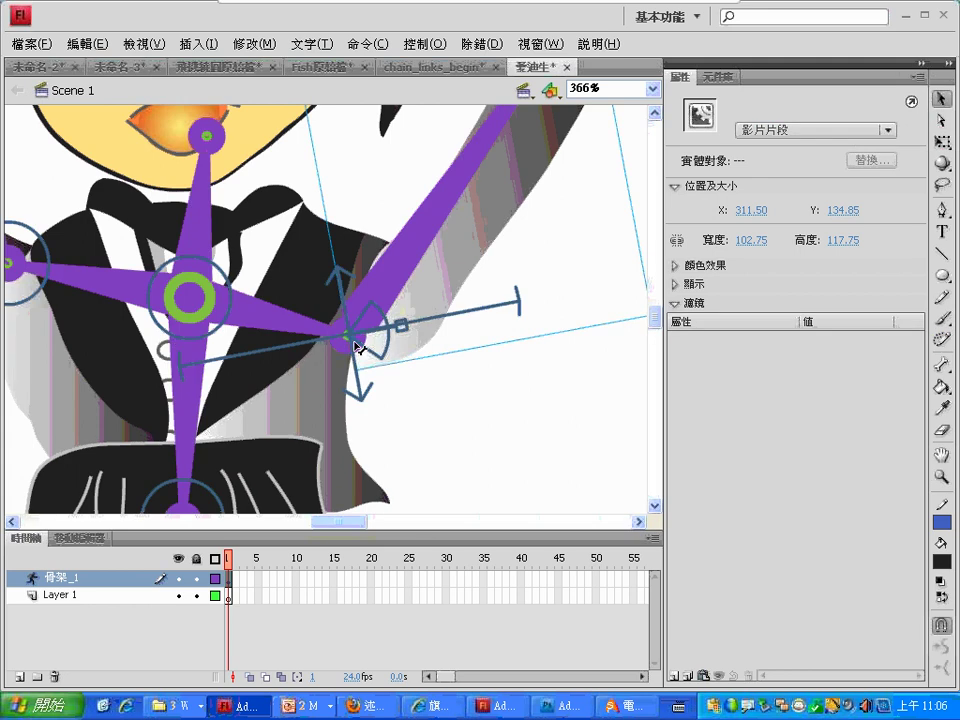
left_click(406, 254)
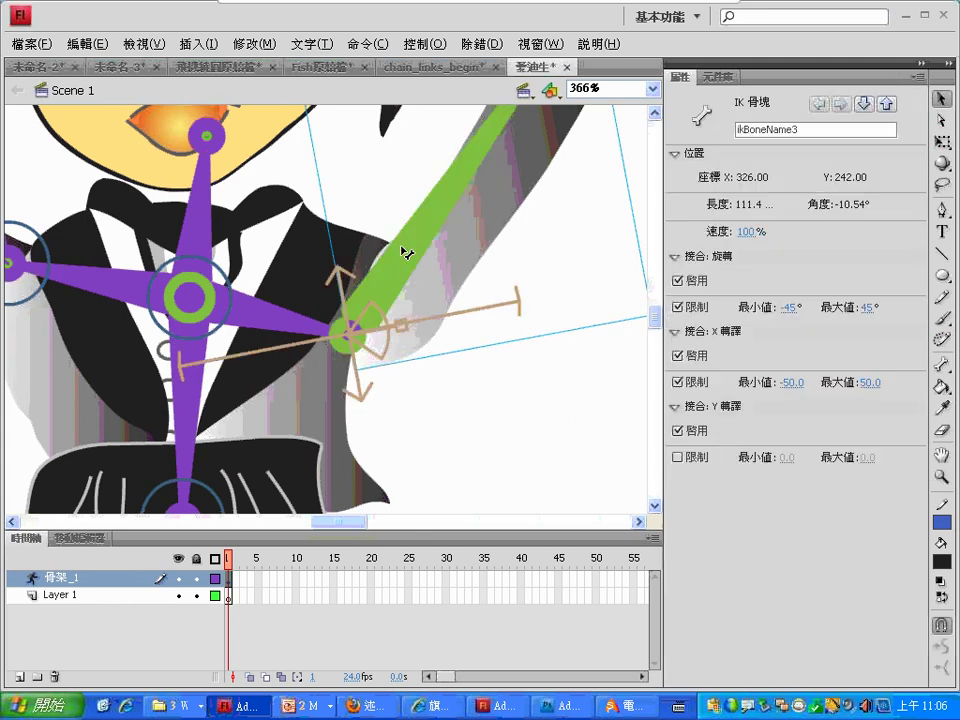
left_click(677, 382)
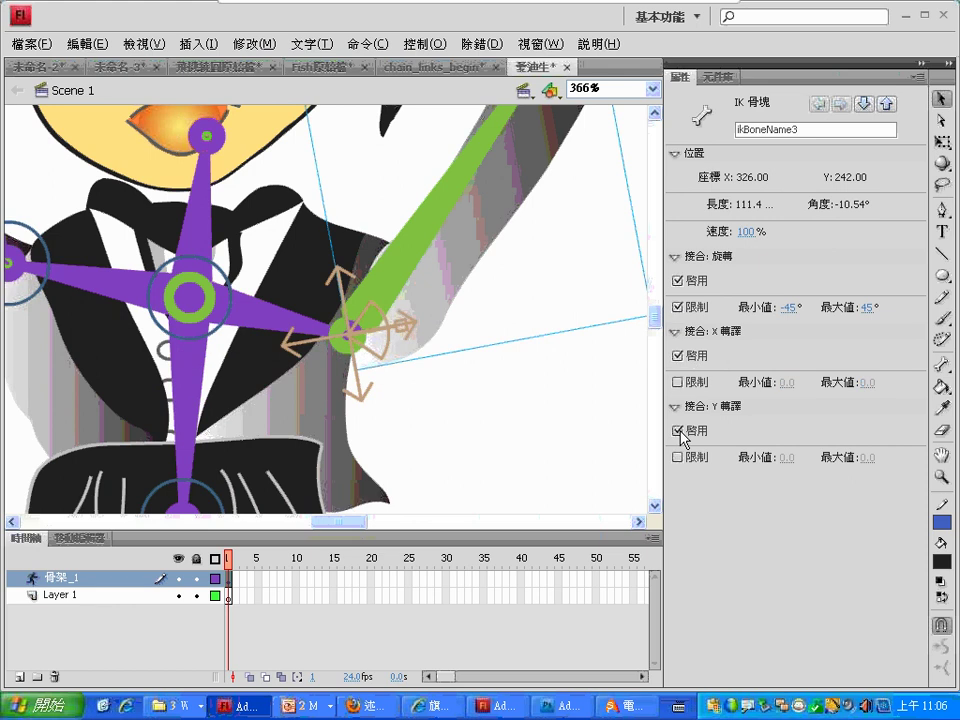
left_click(679, 431)
left_click(679, 356)
left_click(679, 308)
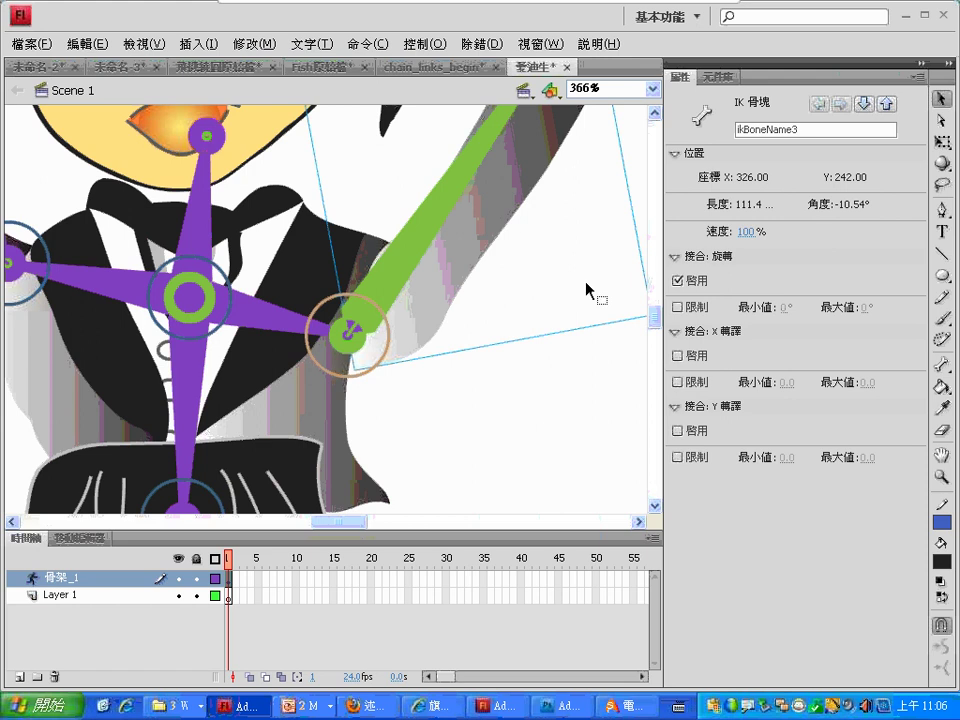
left_click(678, 308)
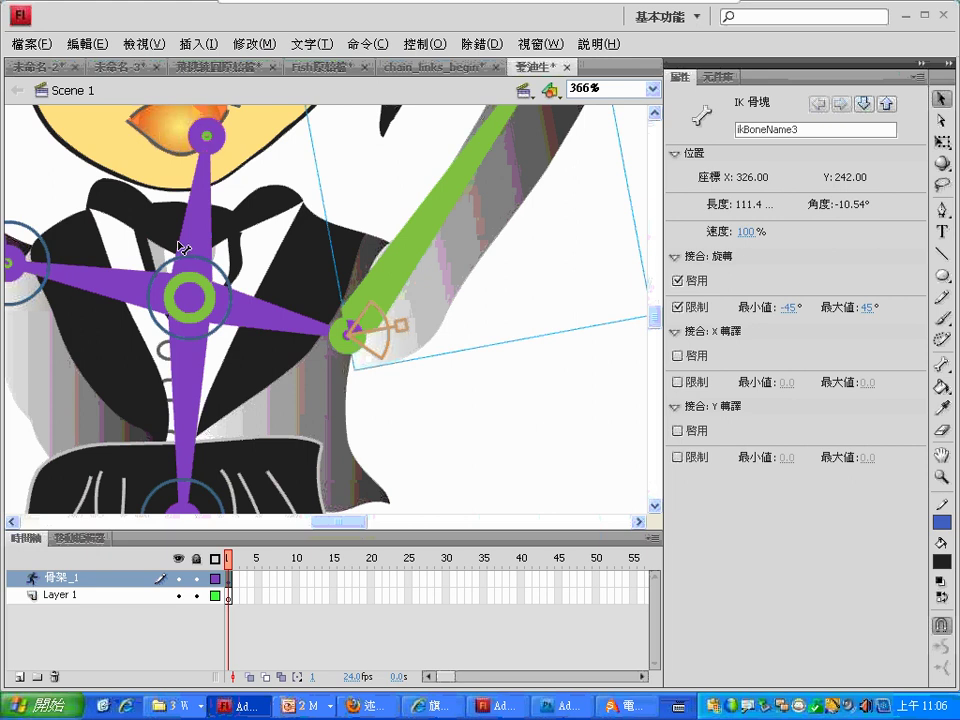
mouse_move(516, 5)
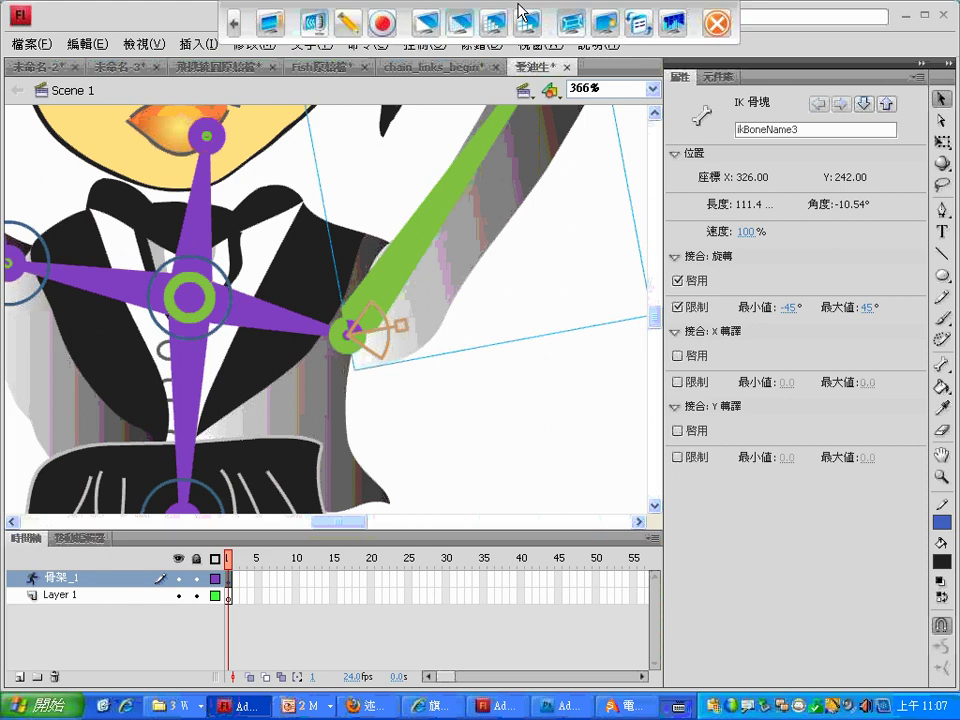
left_click(708, 24)
left_click(712, 25)
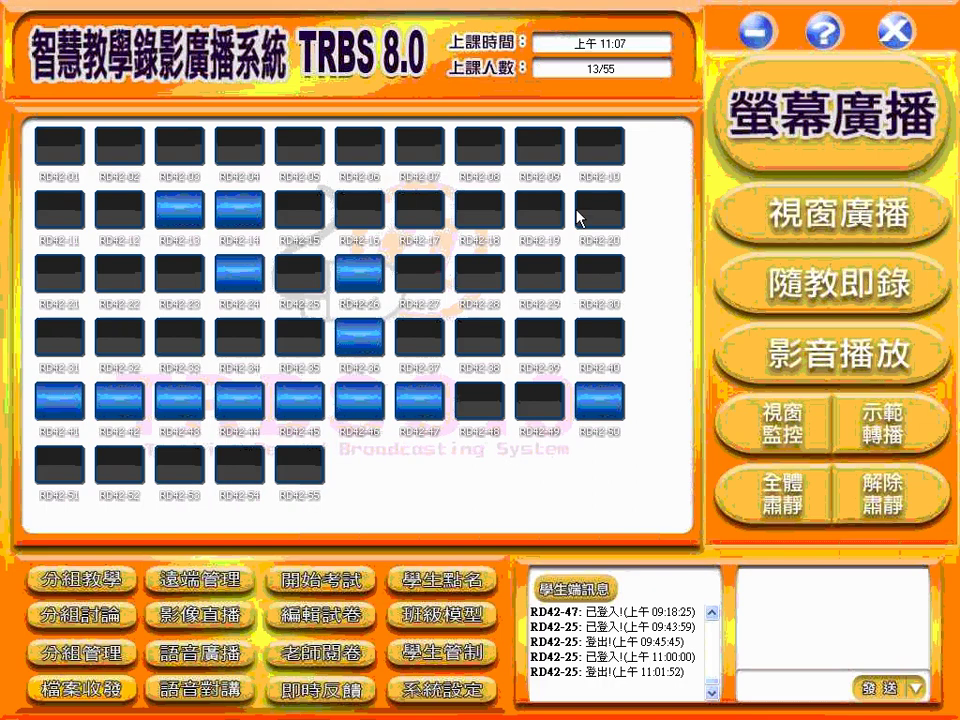
mouse_move(568, 222)
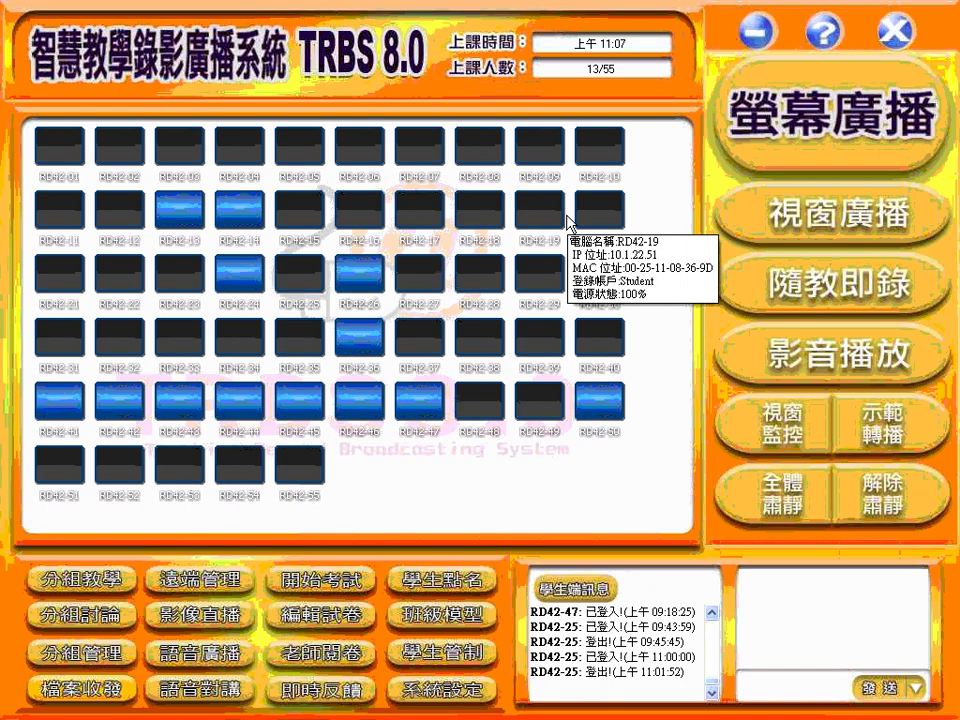